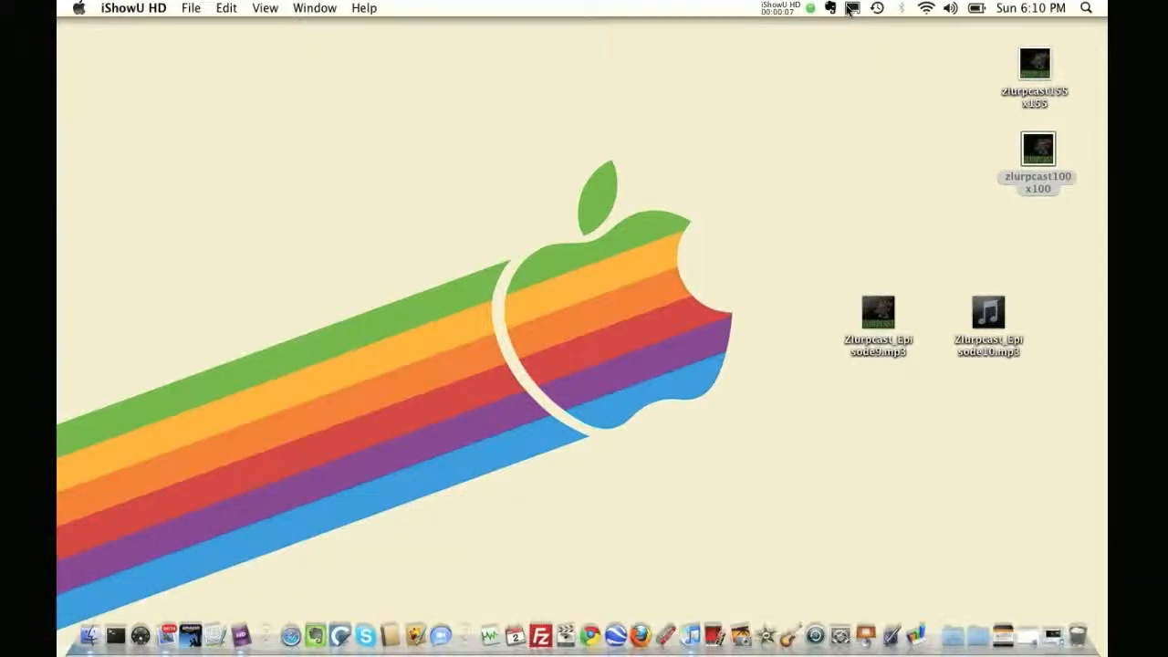
Open the info window of Zlurpcast_Episode9.mp3 and expand its General and More Info sections to review the details
{"action": "left_click", "coordinate": [881, 317]}
{"action": "key", "text": "super+i"}
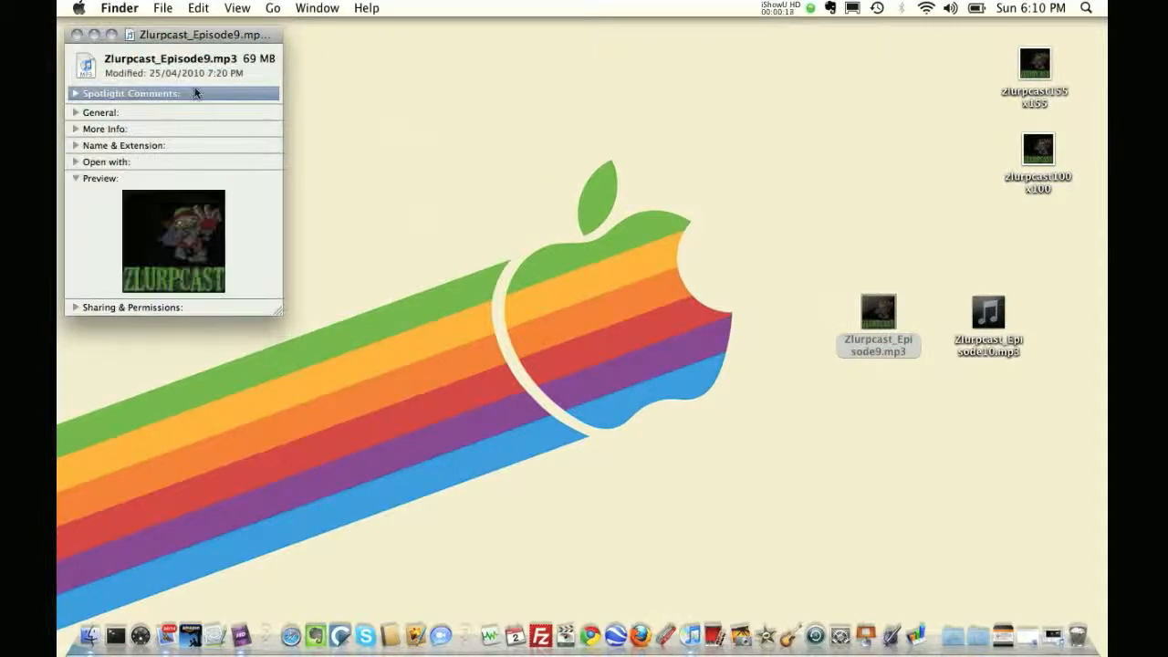
{"action": "left_click_drag", "start_coordinate": [169, 44], "coordinate": [601, 163]}
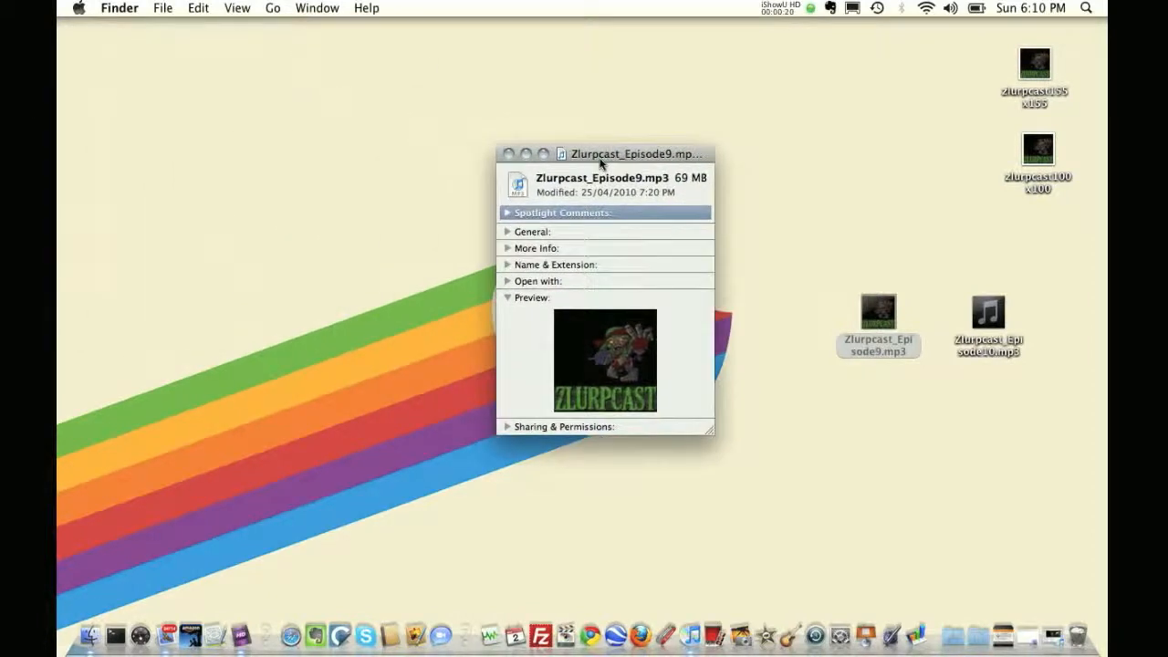
{"action": "left_click", "coordinate": [507, 232]}
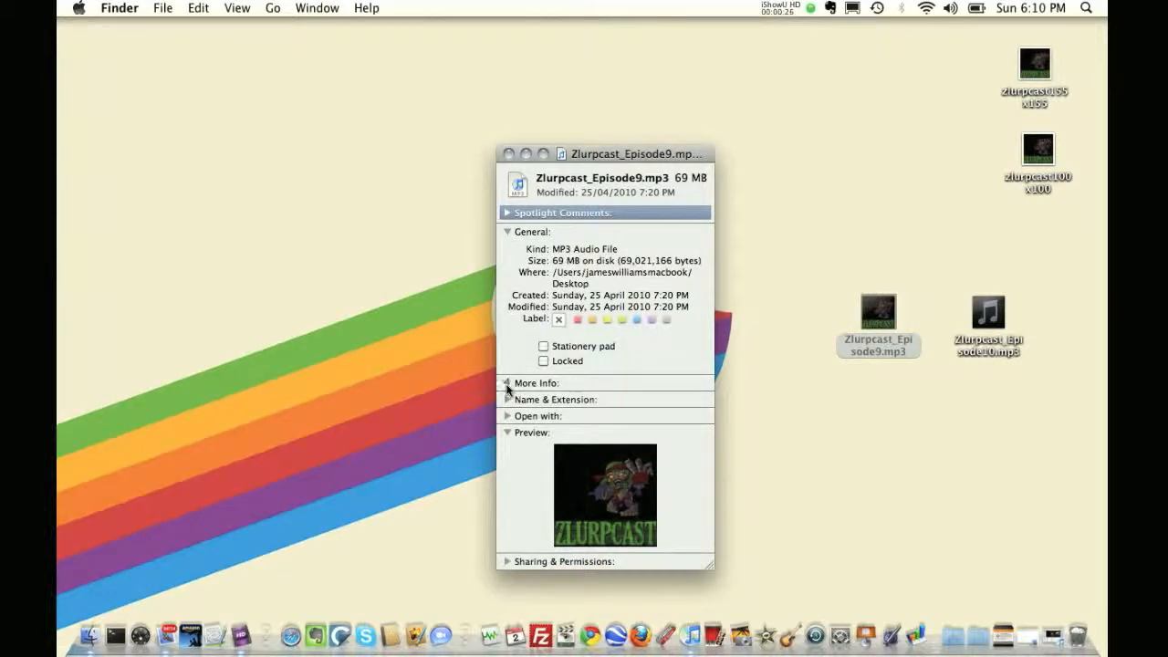
{"action": "left_click", "coordinate": [507, 383]}
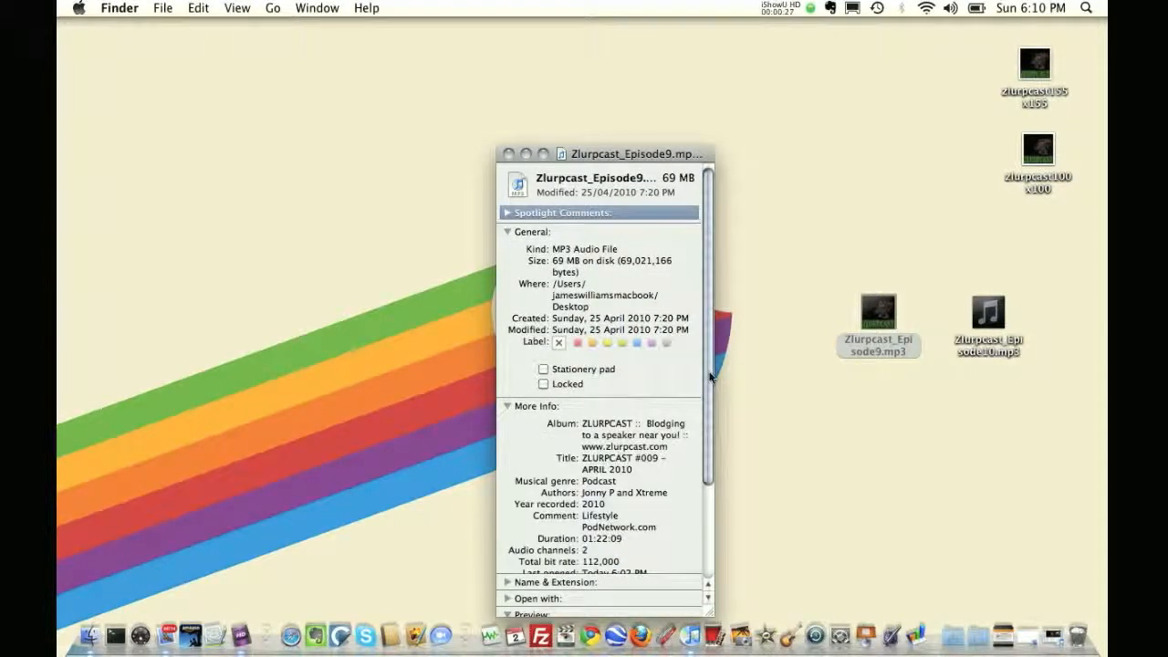
{"action": "scroll", "coordinate": [709, 376], "scroll_direction": "down", "scroll_amount": 3}
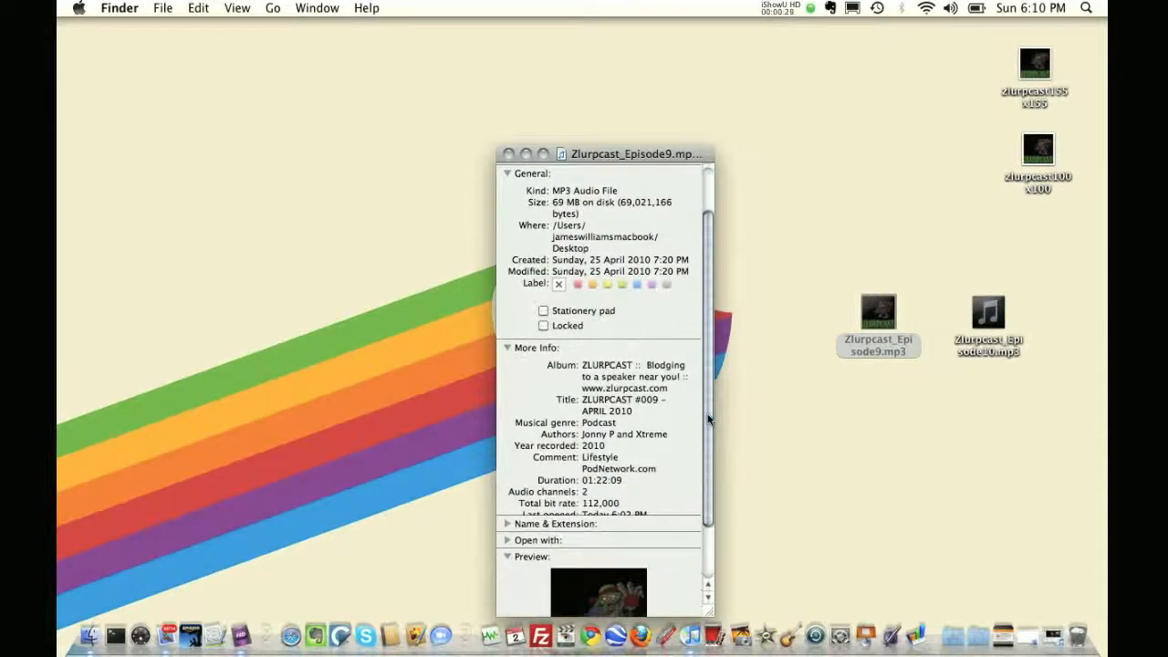
{"action": "left_click", "coordinate": [506, 173]}
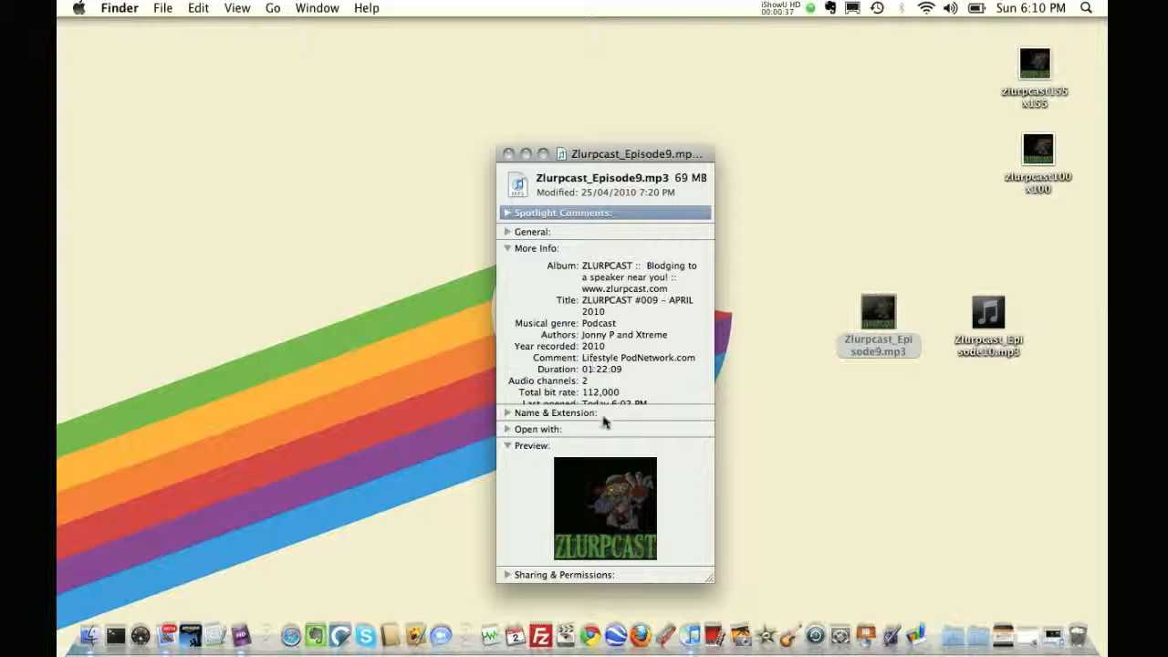
Move and enlarge the Episode9 info window so all its More Info text is readable
{"action": "left_click_drag", "start_coordinate": [591, 155], "coordinate": [575, 67]}
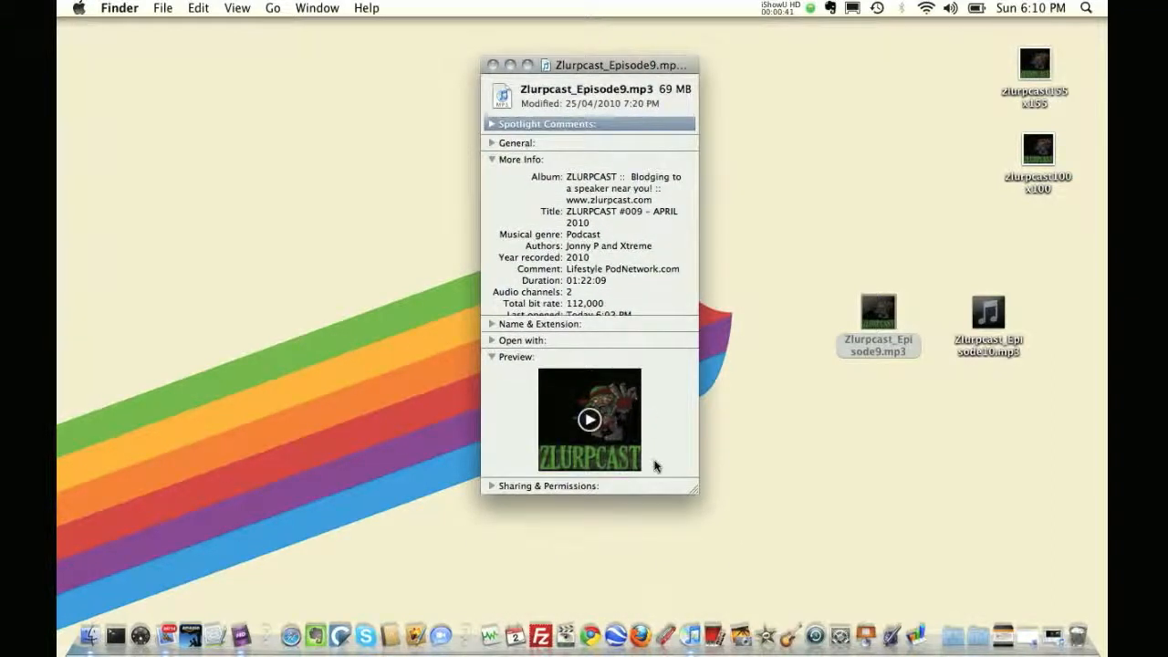
{"action": "left_click_drag", "start_coordinate": [691, 490], "coordinate": [724, 621]}
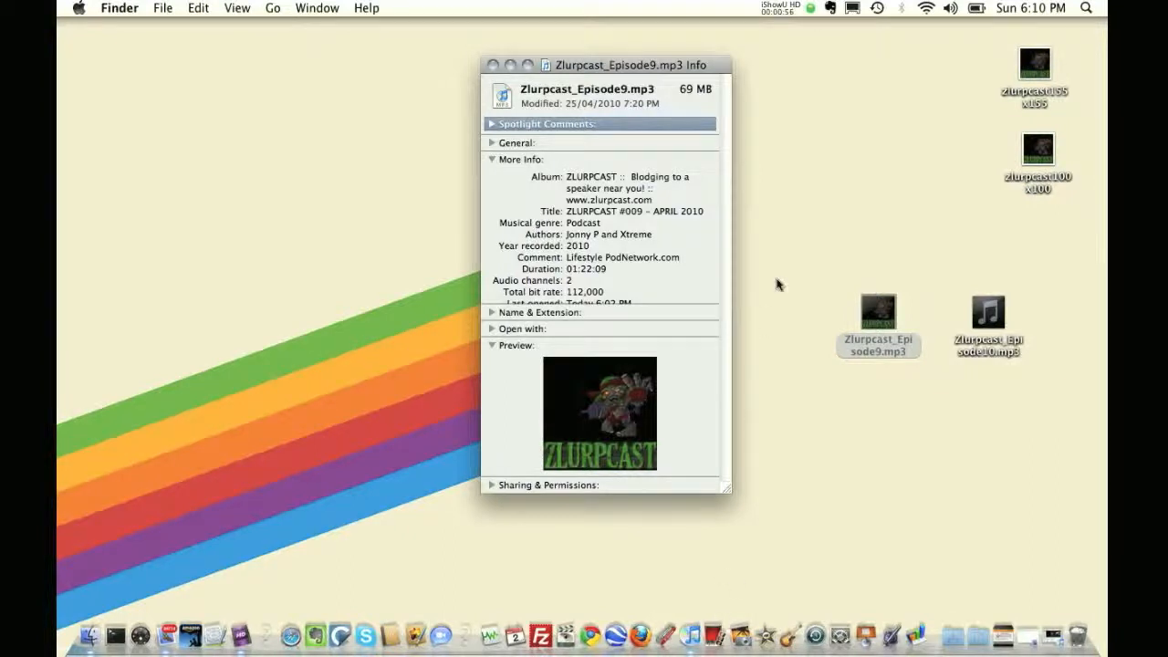
{"action": "left_click_drag", "start_coordinate": [619, 74], "coordinate": [323, 128]}
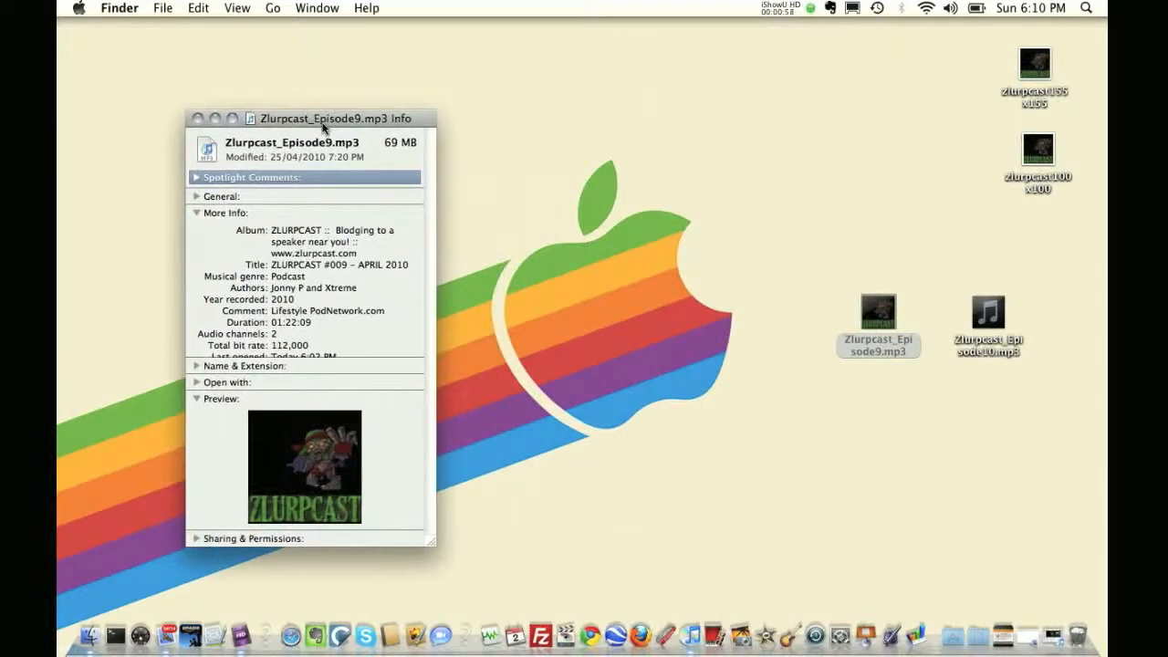
Open Zlurpcast_Episode10.mp3 in iTunes and pause its playback
{"action": "double_click", "coordinate": [993, 314]}
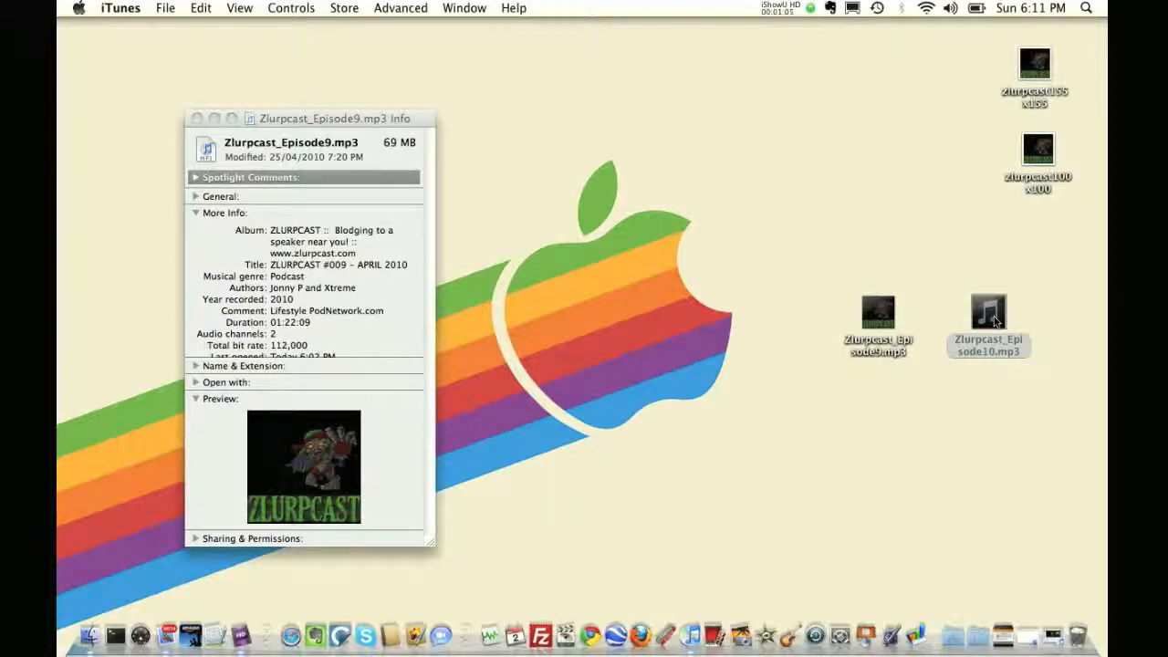
{"action": "left_click", "coordinate": [689, 637]}
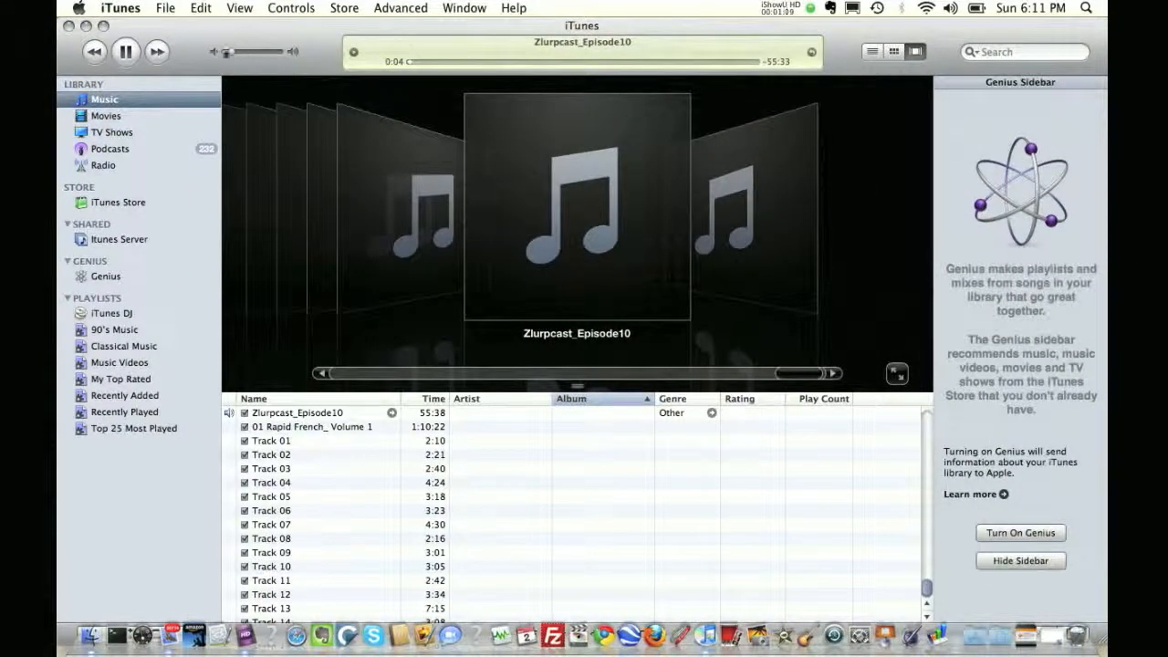
{"action": "left_click", "coordinate": [128, 52]}
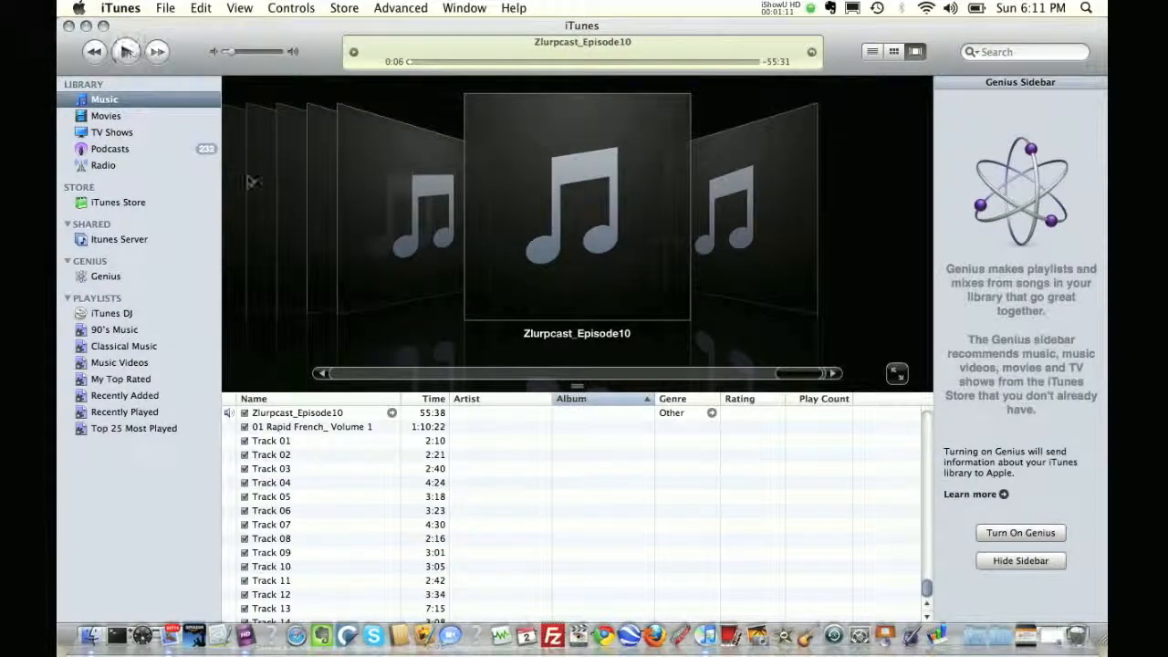
Open the Zlurpcast_Episode10 track's info dialog, review its Summary and Info tabs, and cancel it
{"action": "left_click", "coordinate": [321, 417]}
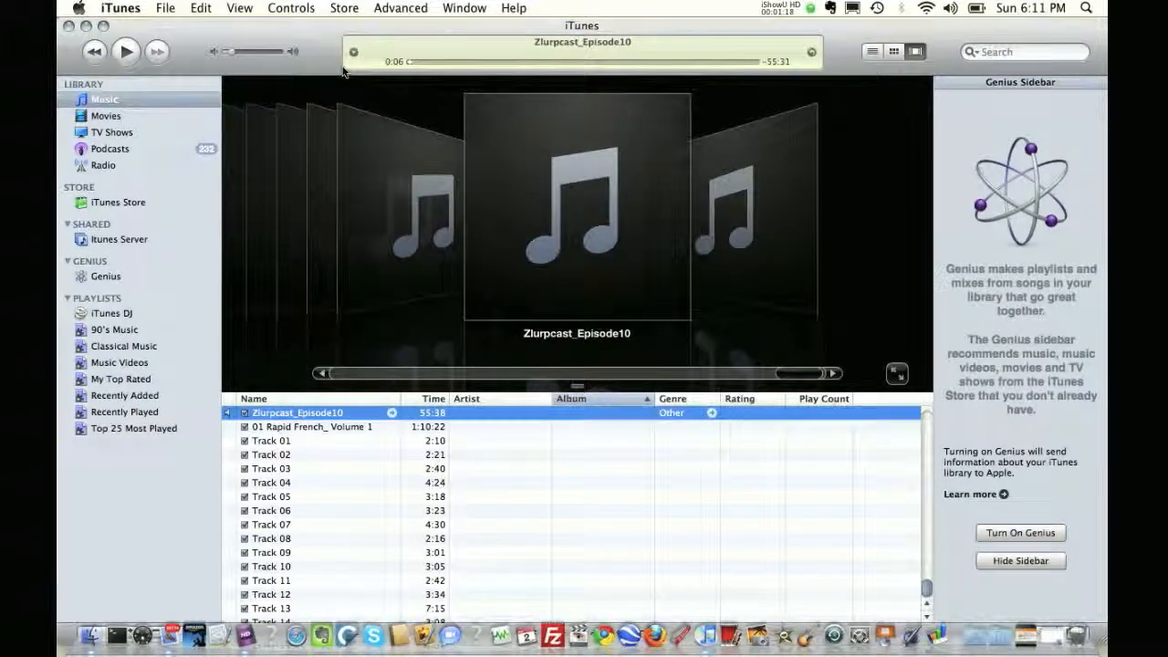
{"action": "key", "text": "super+i"}
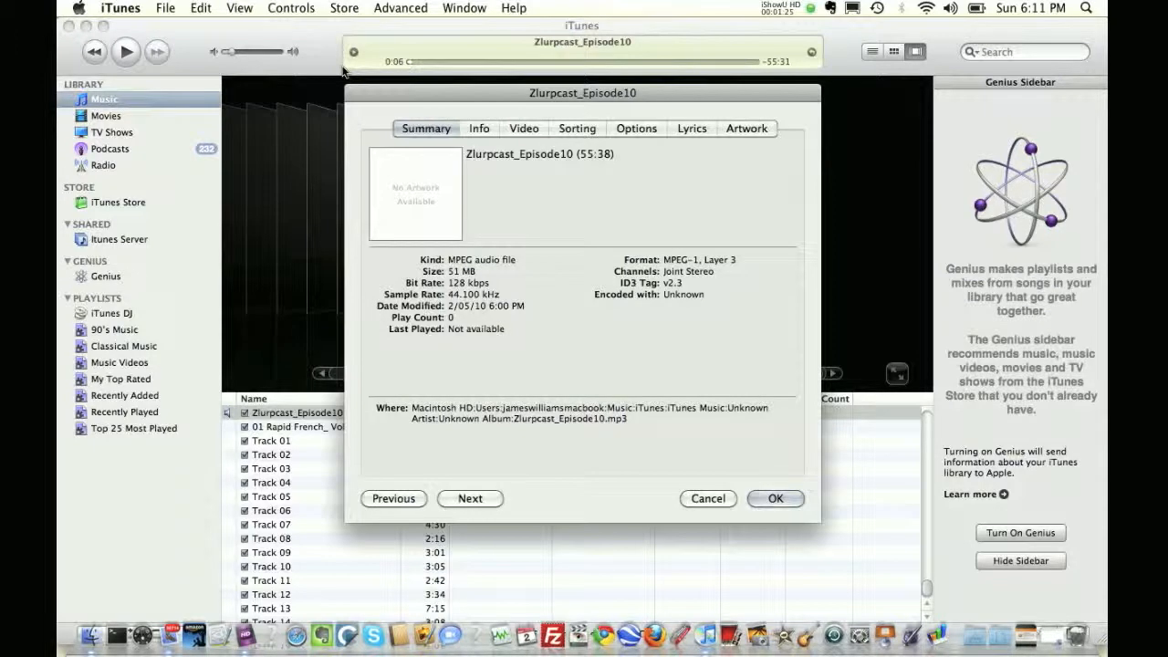
{"action": "left_click", "coordinate": [478, 128]}
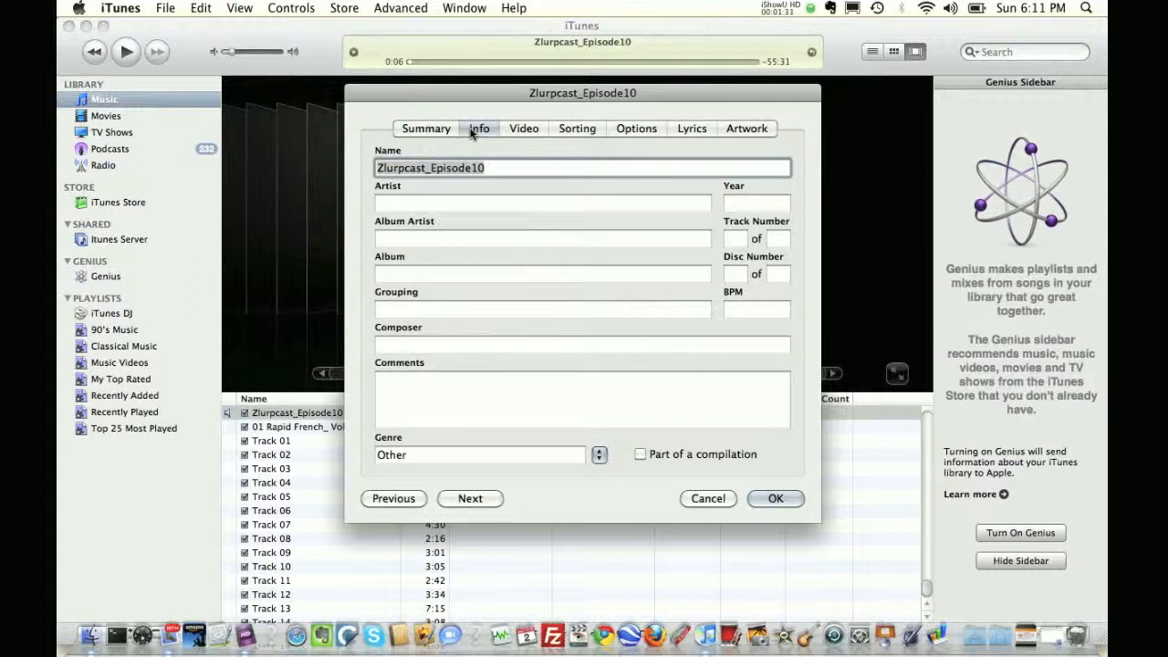
{"action": "left_click", "coordinate": [441, 132]}
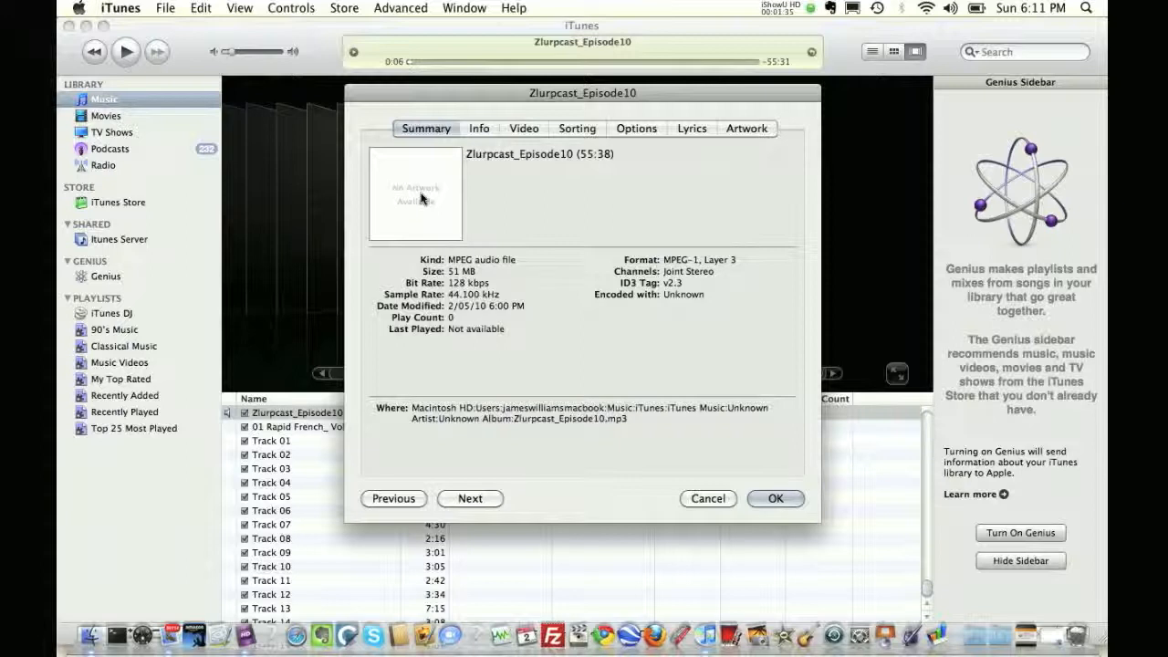
{"action": "left_click", "coordinate": [473, 130]}
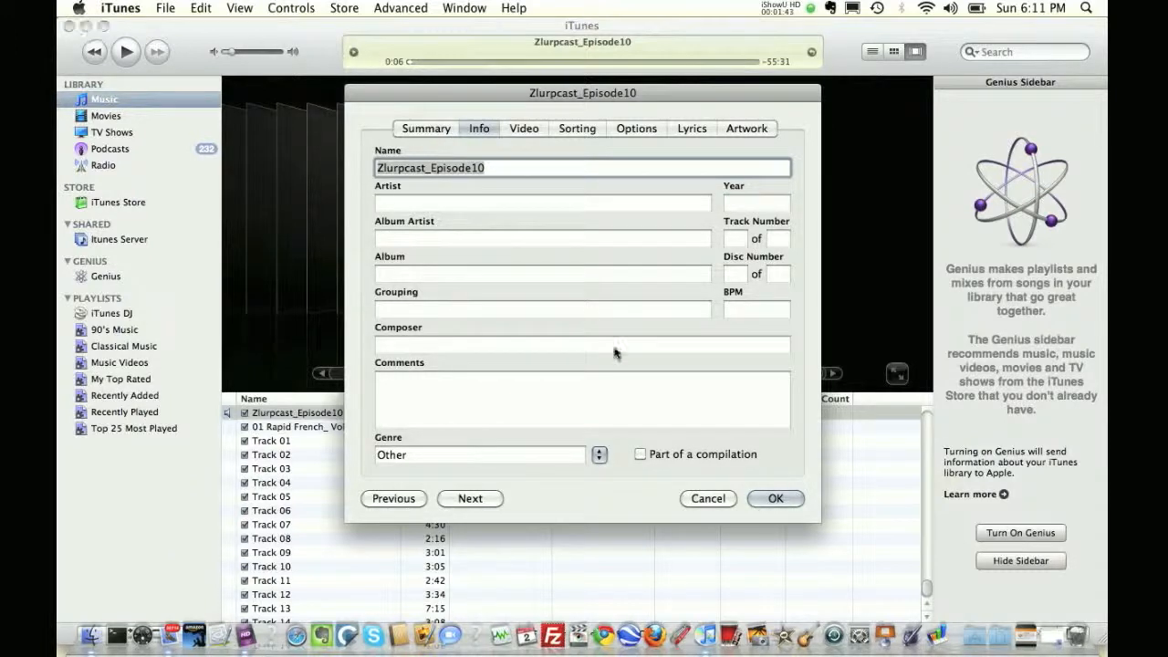
{"action": "left_click", "coordinate": [708, 498]}
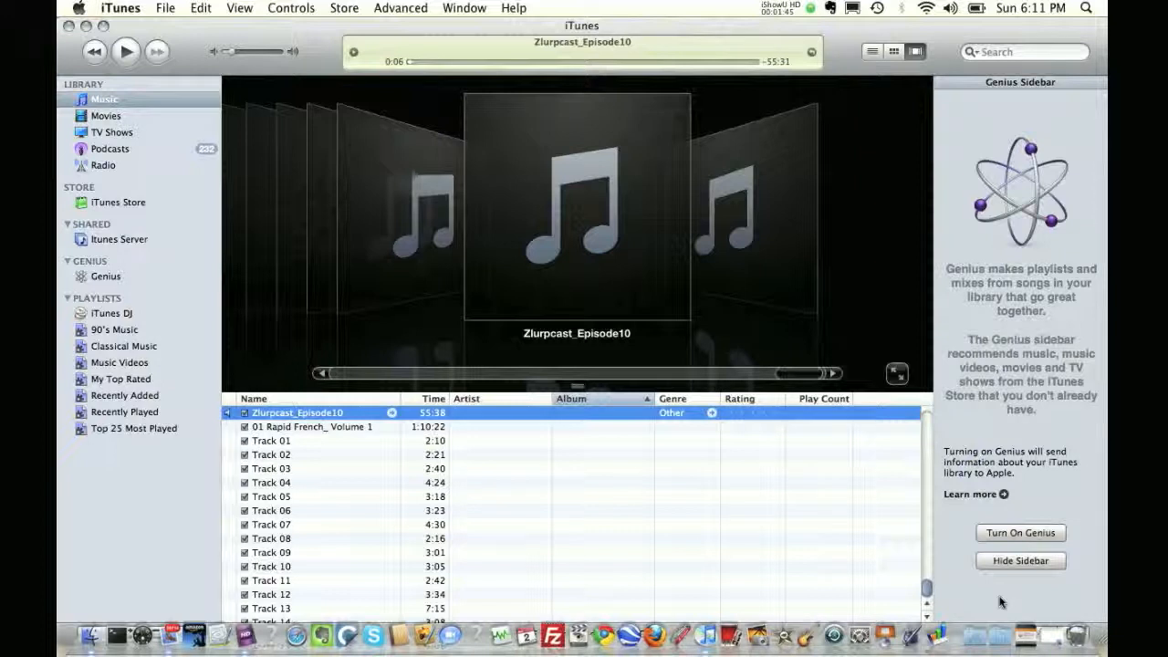
Shrink the iTunes window and move it beside the Episode9 info window
{"action": "left_click", "coordinate": [664, 435]}
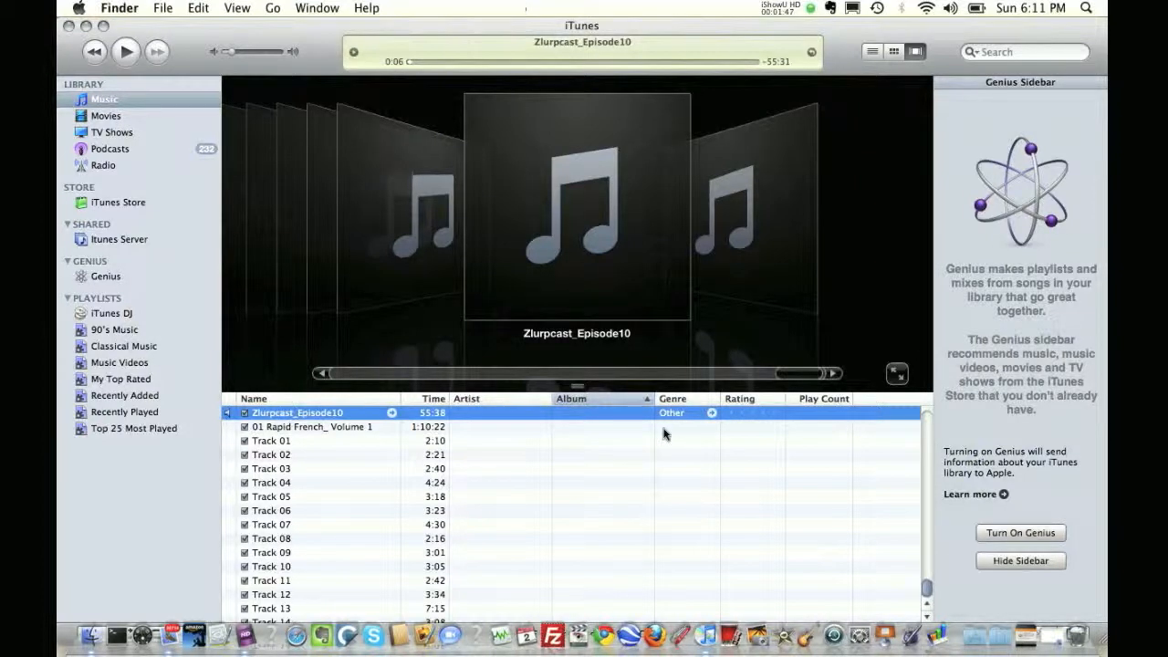
{"action": "left_click_drag", "start_coordinate": [1104, 638], "coordinate": [650, 621]}
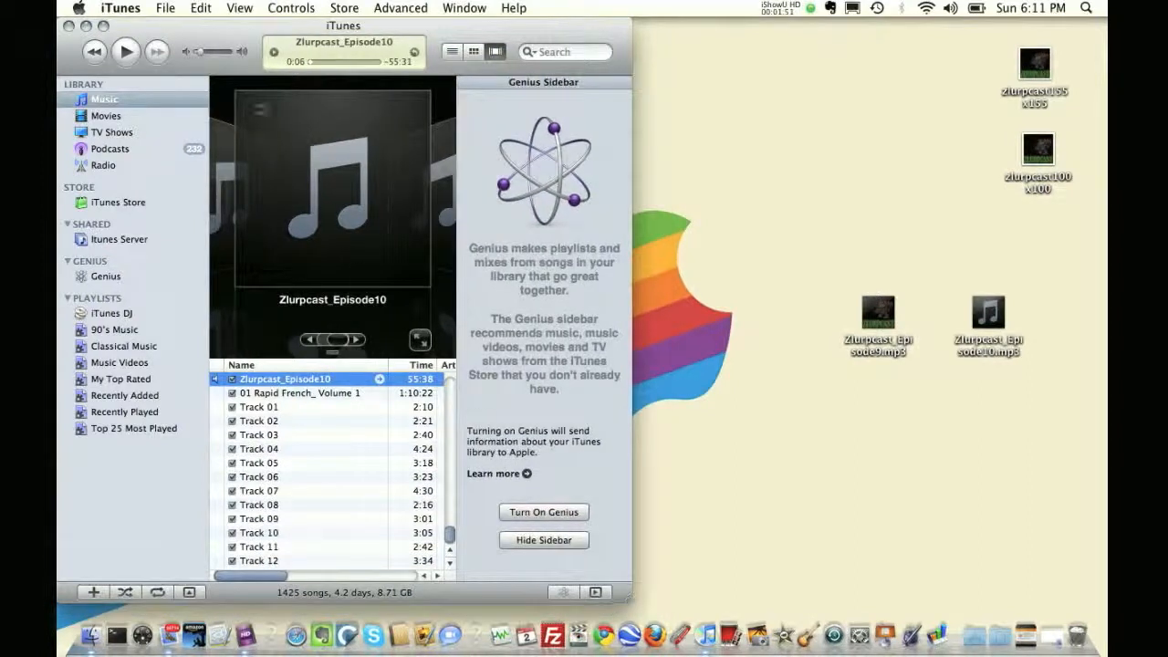
{"action": "left_click_drag", "start_coordinate": [241, 29], "coordinate": [657, 37]}
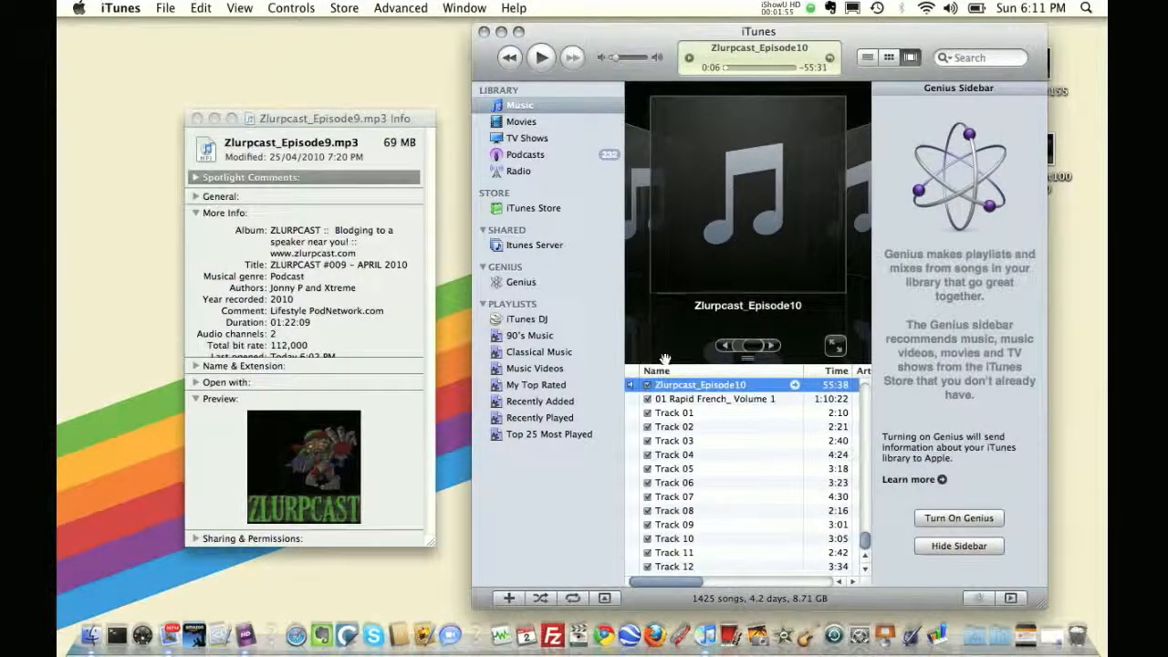
Open the info dialog of the Zlurpcast_Episode10 track and move it next to the Episode9 info window
{"action": "left_click", "coordinate": [674, 386]}
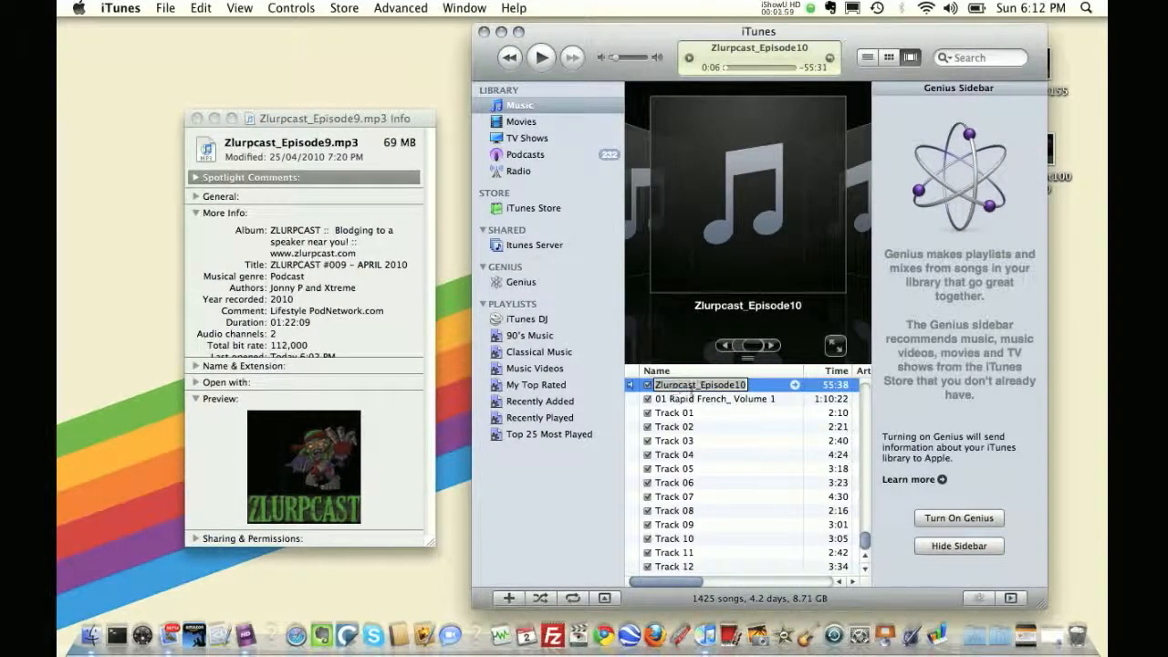
{"action": "left_click", "coordinate": [760, 390]}
{"action": "key", "text": "super+i"}
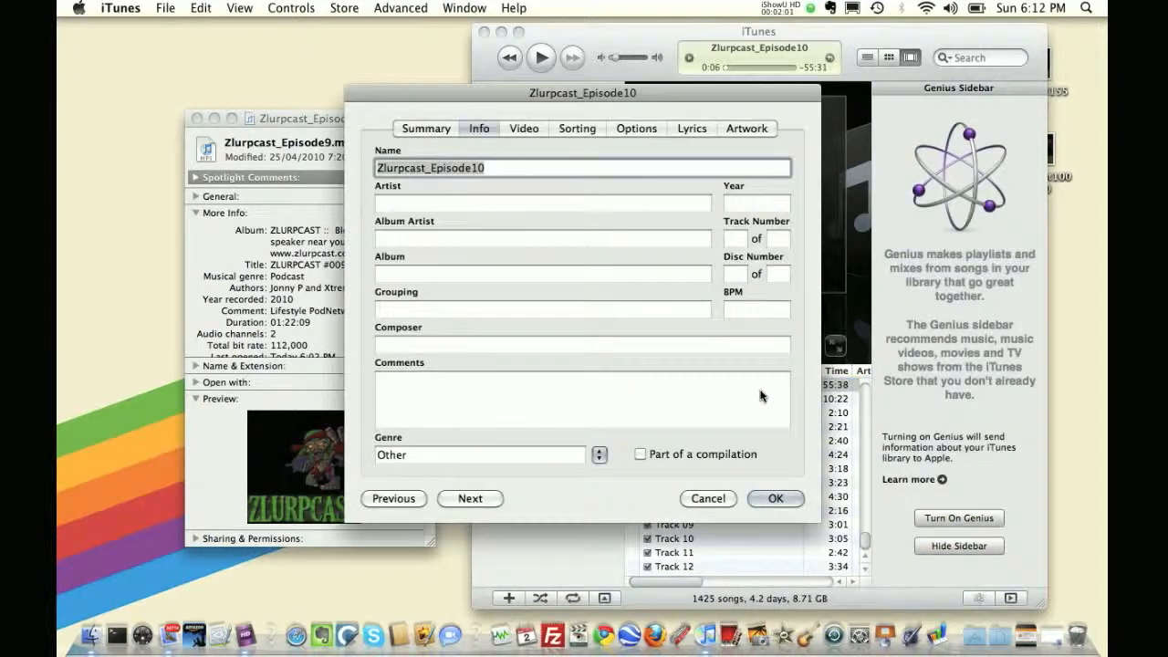
{"action": "left_click_drag", "start_coordinate": [491, 95], "coordinate": [675, 74]}
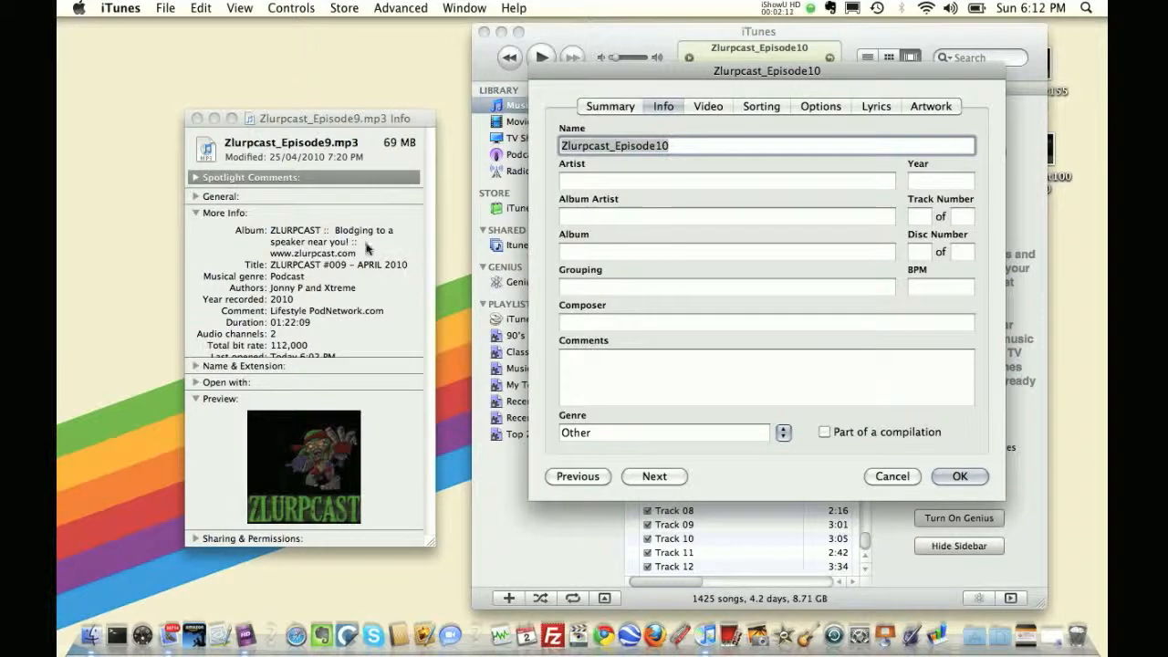
Copy the Episode9 album text and paste it into the Episode10 Name field
{"action": "left_click_drag", "start_coordinate": [360, 255], "coordinate": [277, 229]}
{"action": "key", "text": "super+c"}
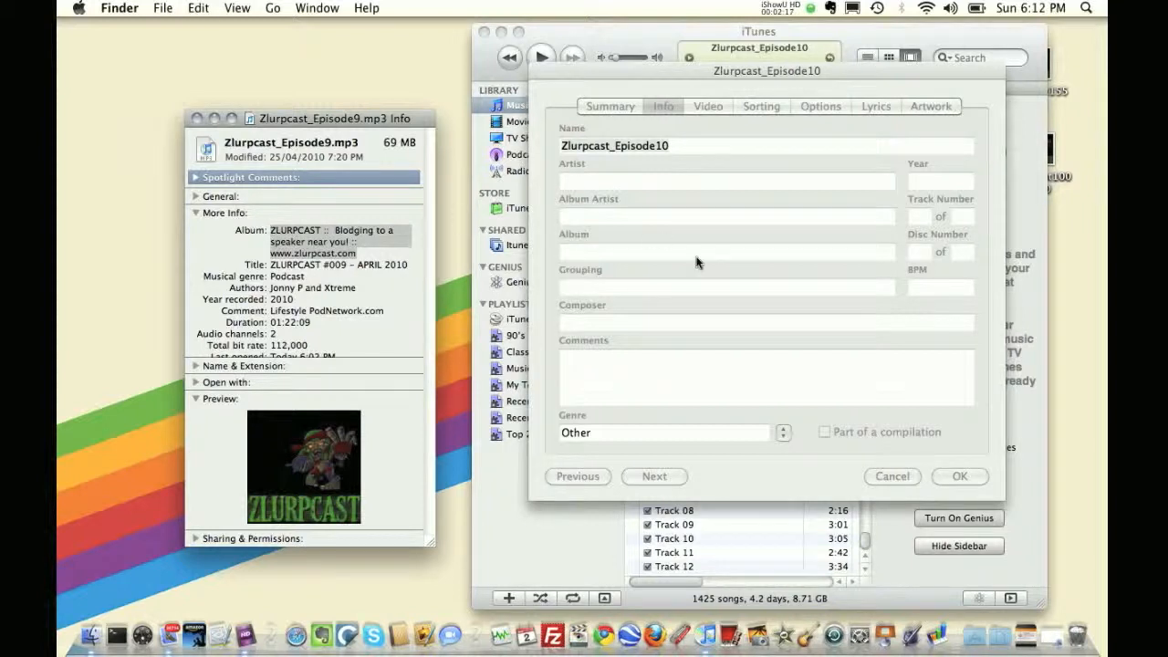
{"action": "left_click", "coordinate": [683, 151]}
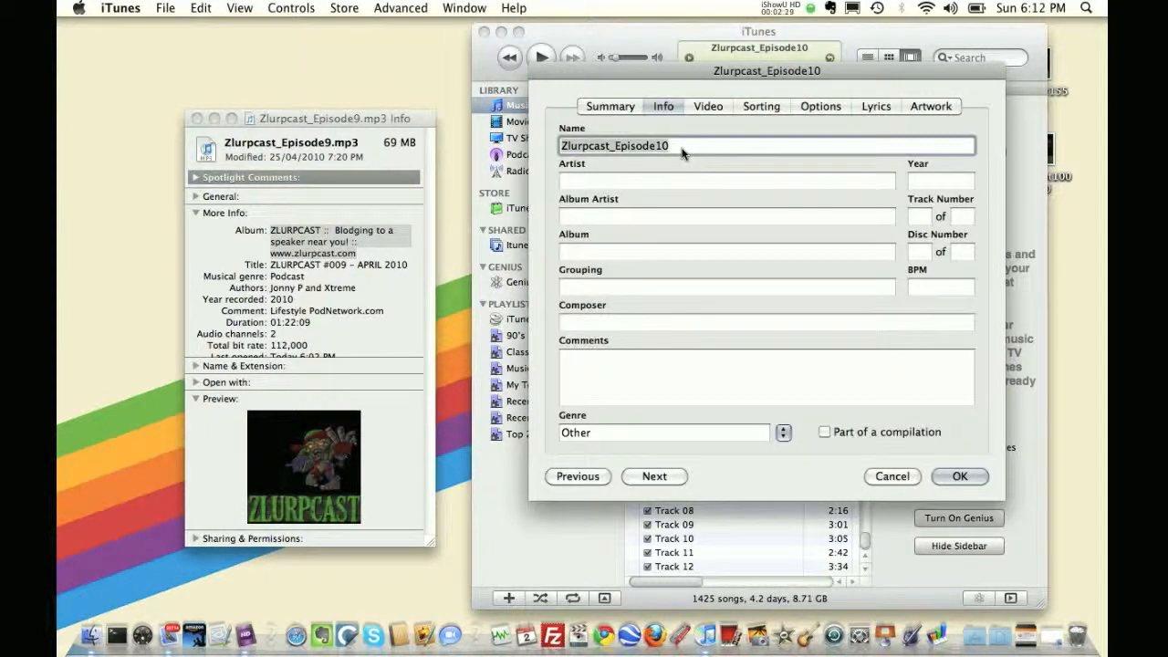
{"action": "key", "text": "super+v"}
{"action": "left_click_drag", "start_coordinate": [699, 146], "coordinate": [485, 144]}
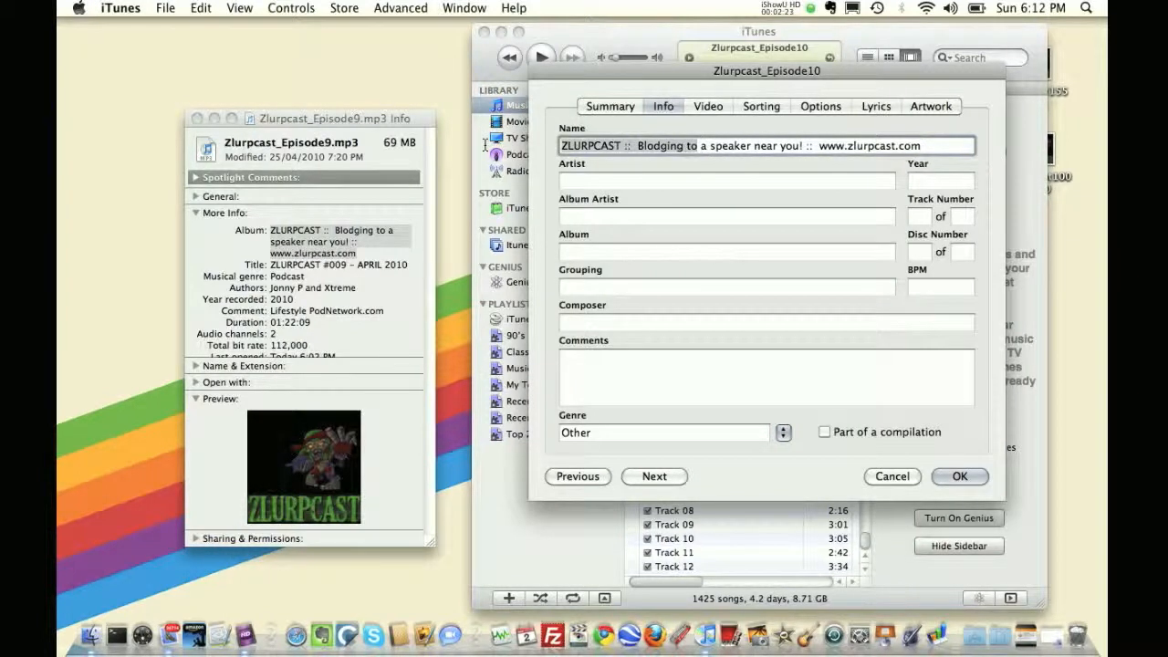
Copy the Episode9 title and paste it over the whole Episode10 Name field
{"action": "left_click", "coordinate": [276, 267]}
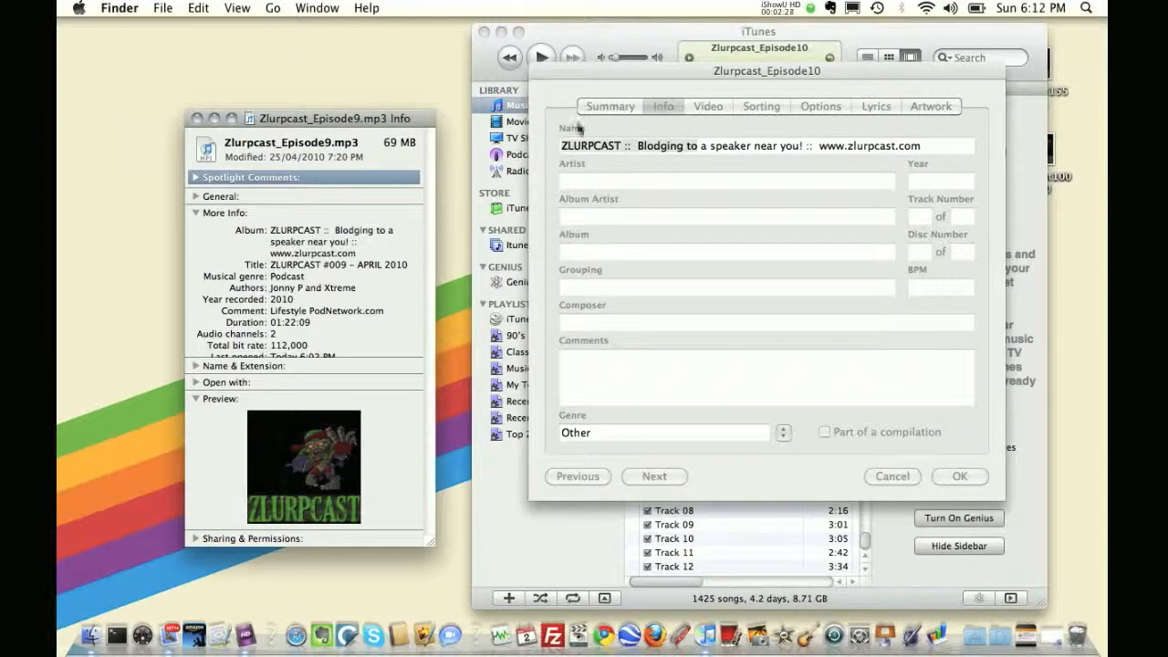
{"action": "left_click_drag", "start_coordinate": [269, 265], "coordinate": [407, 258]}
{"action": "key", "text": "super+c"}
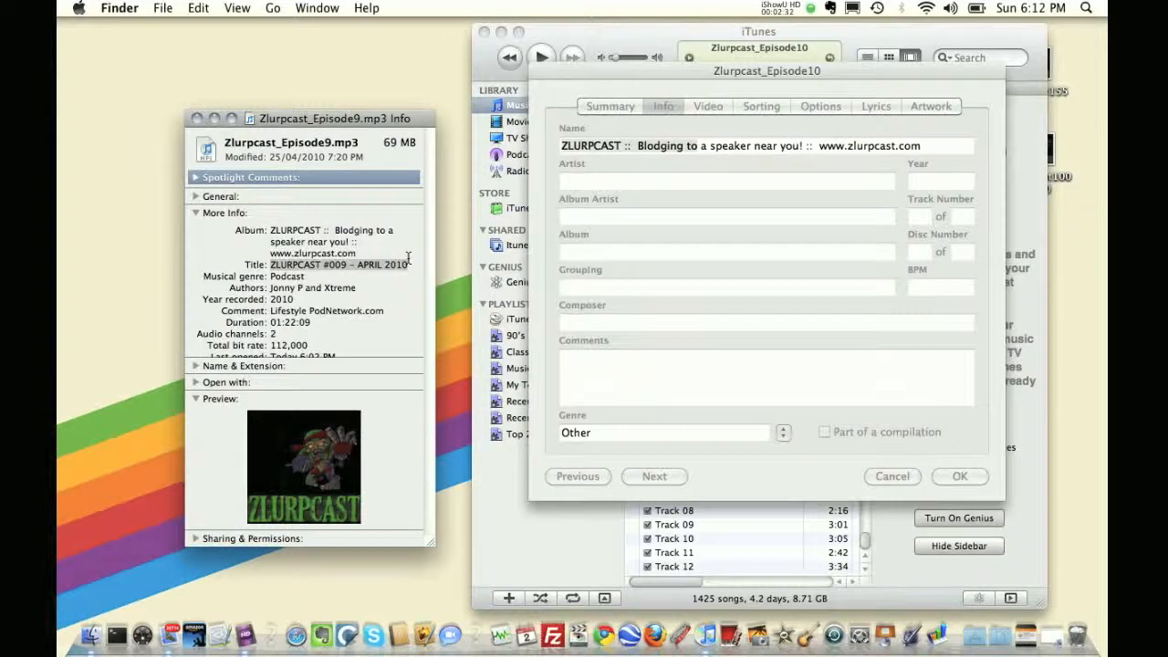
{"action": "left_click", "coordinate": [566, 150]}
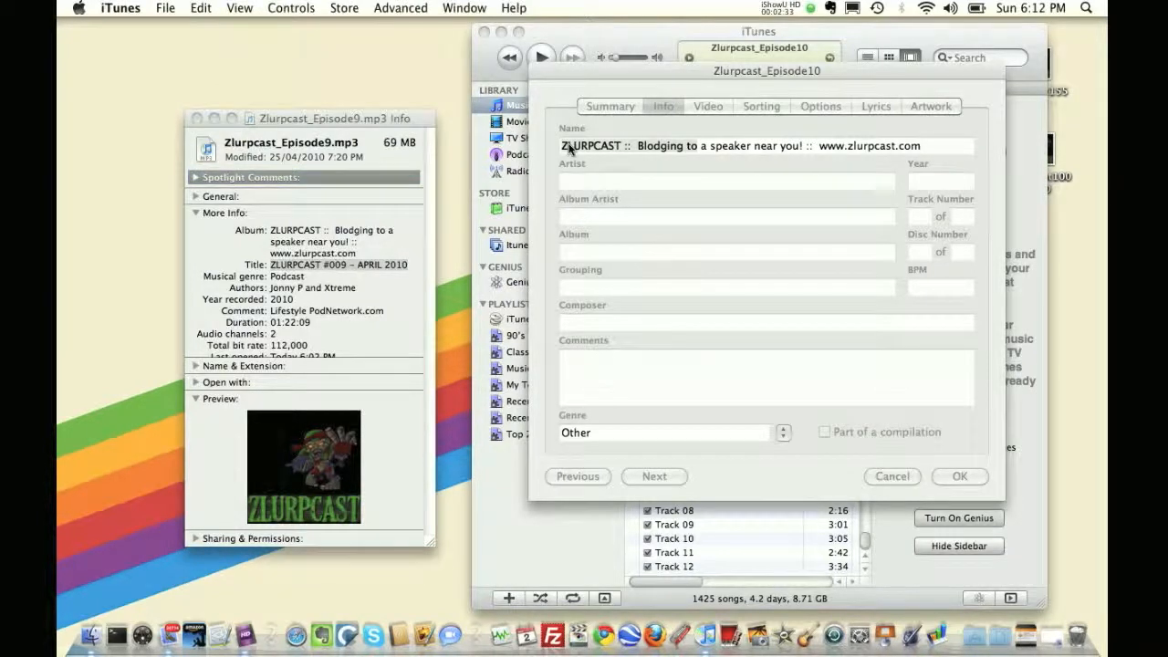
{"action": "left_click_drag", "start_coordinate": [940, 148], "coordinate": [561, 165]}
{"action": "key", "text": "super+v"}
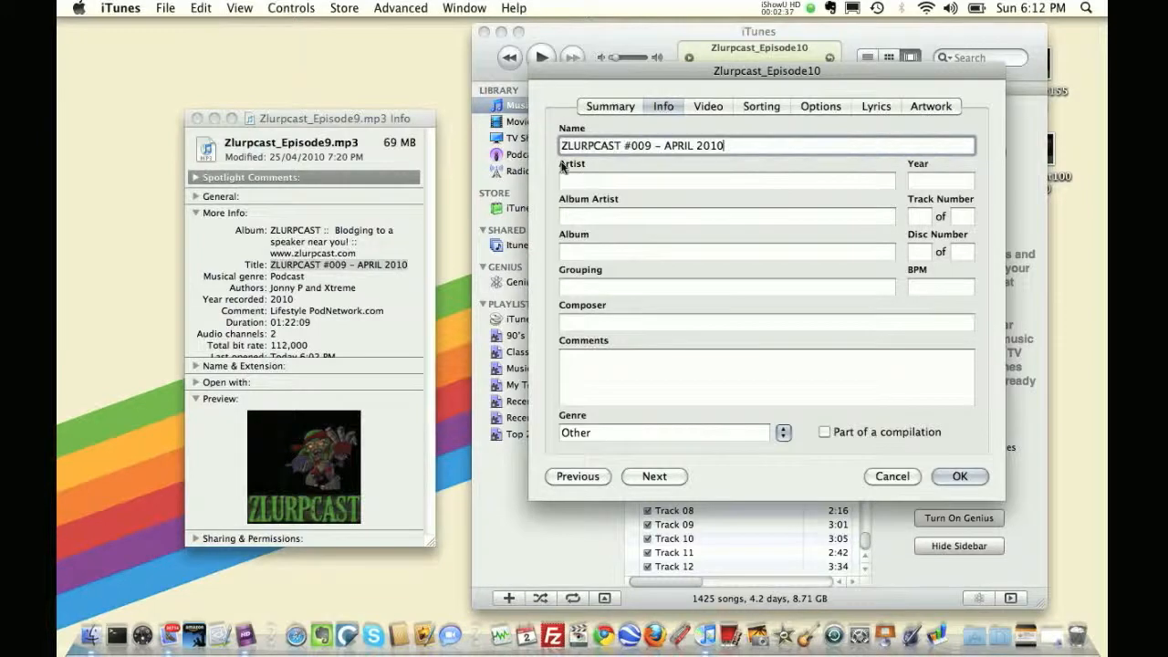
Change the Name to ZLURPCAST #010 – MAY 2010
{"action": "left_click", "coordinate": [637, 146]}
{"action": "key", "text": "Delete"}
{"action": "type", "text": "10"}
{"action": "key", "text": "Delete"}
{"action": "double_click", "coordinate": [682, 146]}
{"action": "type", "text": "MAY"}
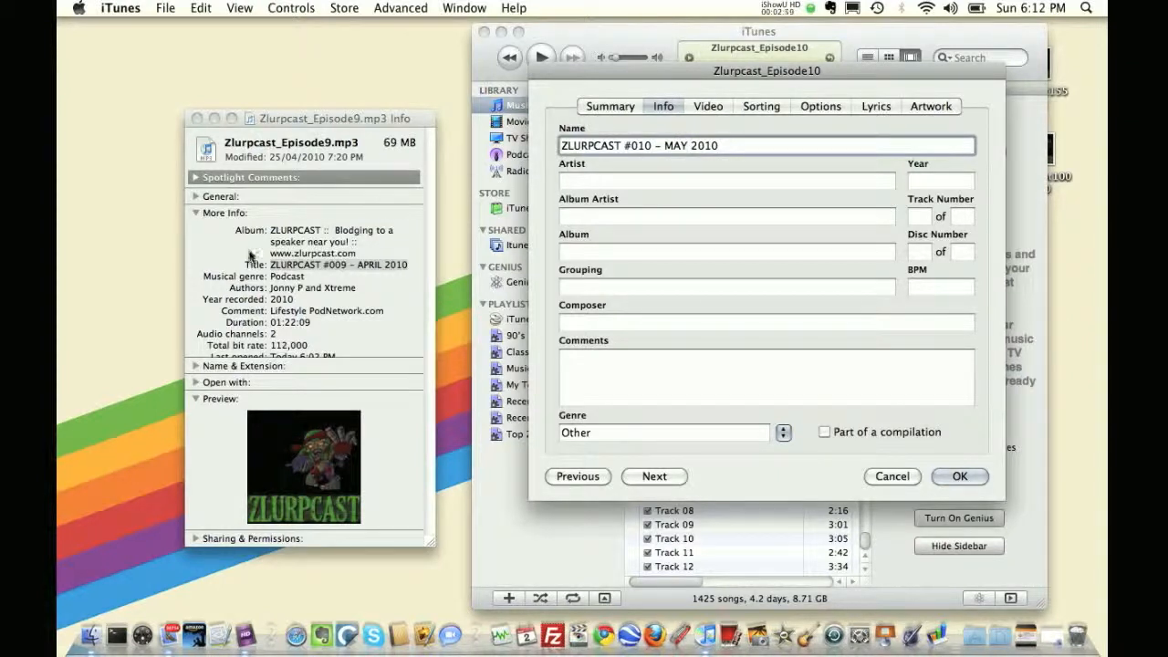
Copy the Episode9 album text and paste it into the Episode10 Artist field
{"action": "left_click", "coordinate": [272, 233]}
{"action": "left_click_drag", "start_coordinate": [271, 234], "coordinate": [361, 254]}
{"action": "key", "text": "super+c"}
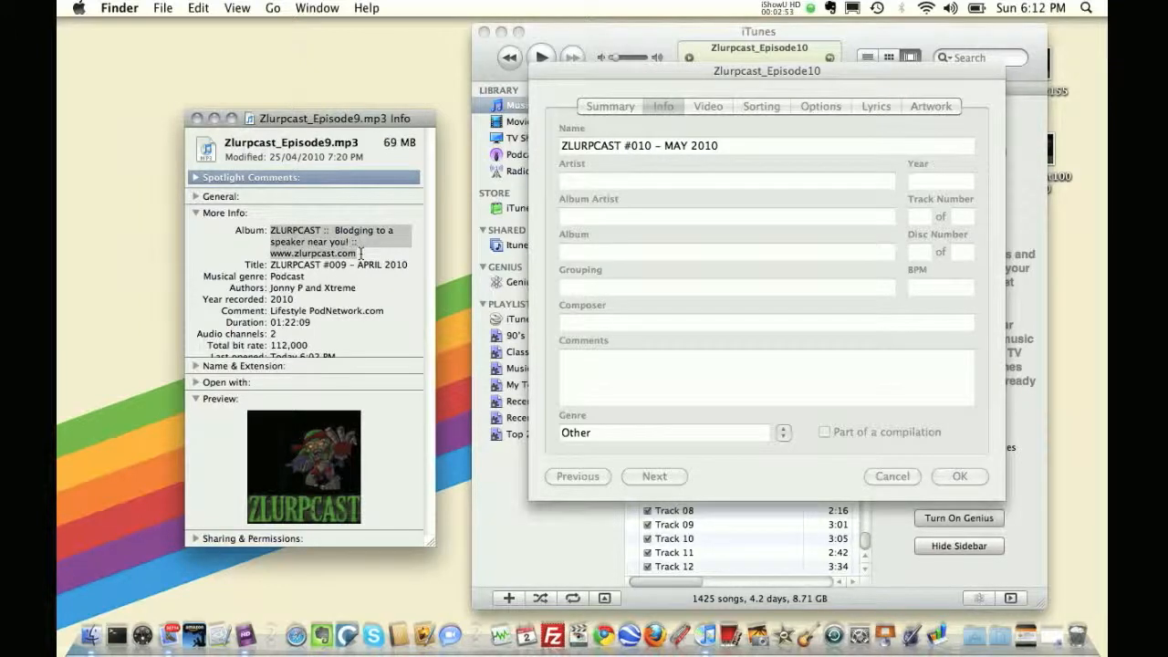
{"action": "left_click", "coordinate": [575, 184]}
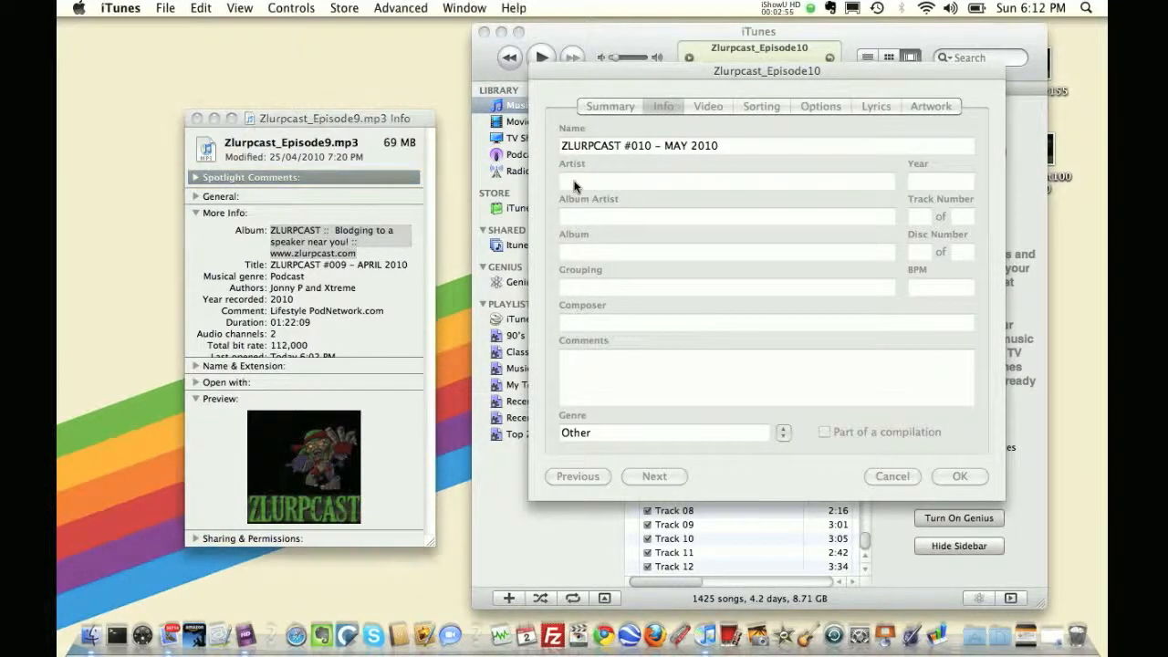
{"action": "left_click", "coordinate": [575, 182]}
{"action": "key", "text": "super+v"}
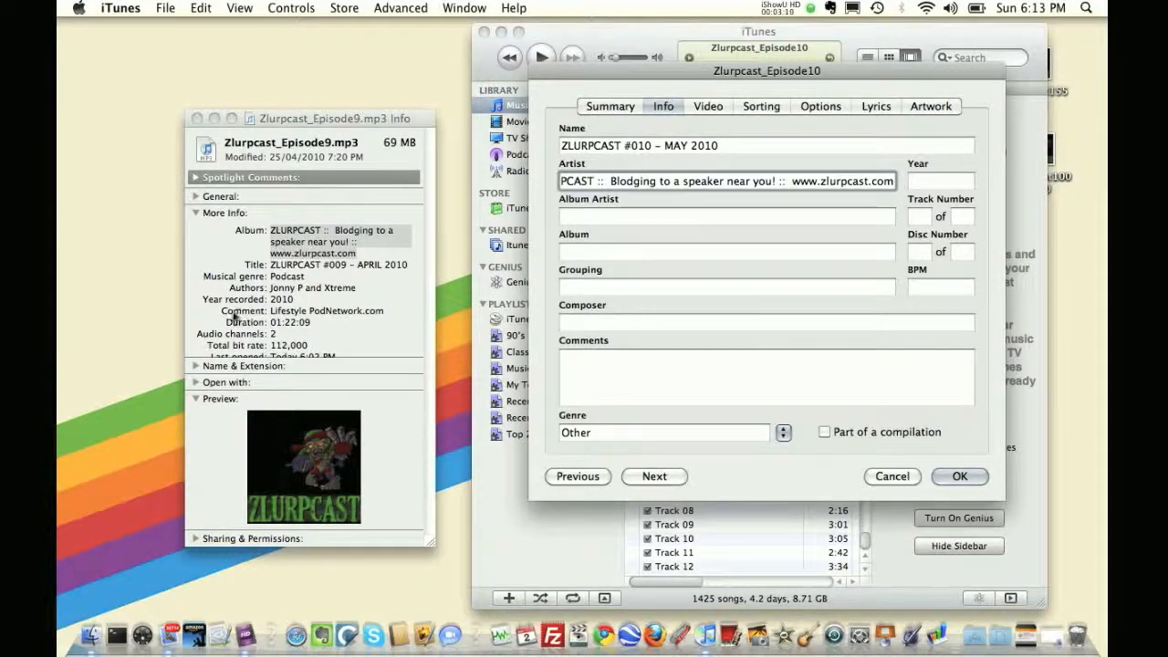
Copy the Episode9 authors and paste them into the Episode10 Album Artist field
{"action": "left_click", "coordinate": [269, 289]}
{"action": "left_click_drag", "start_coordinate": [269, 288], "coordinate": [352, 294]}
{"action": "key", "text": "super+c"}
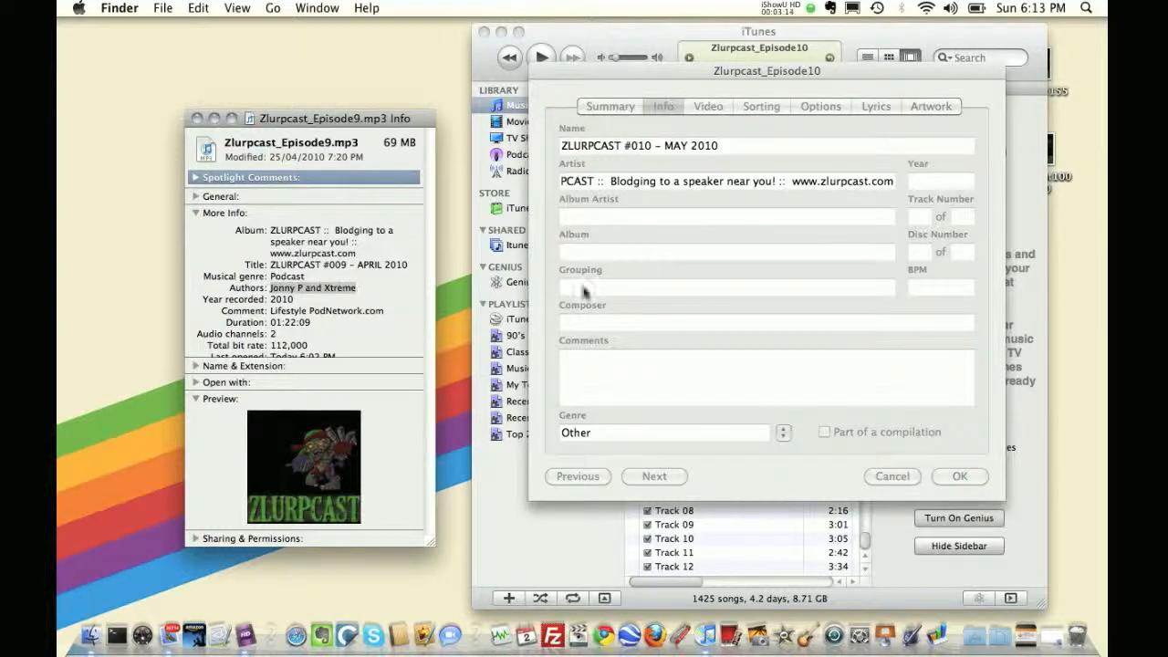
{"action": "left_click", "coordinate": [576, 217]}
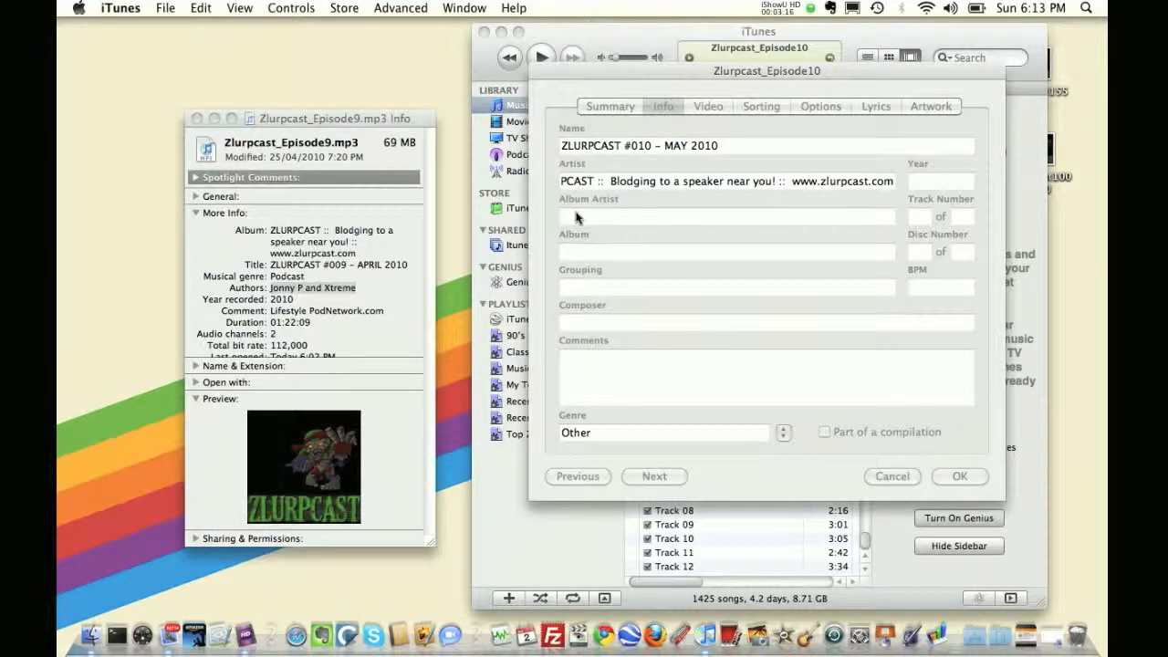
{"action": "left_click", "coordinate": [575, 217]}
{"action": "key", "text": "super+v"}
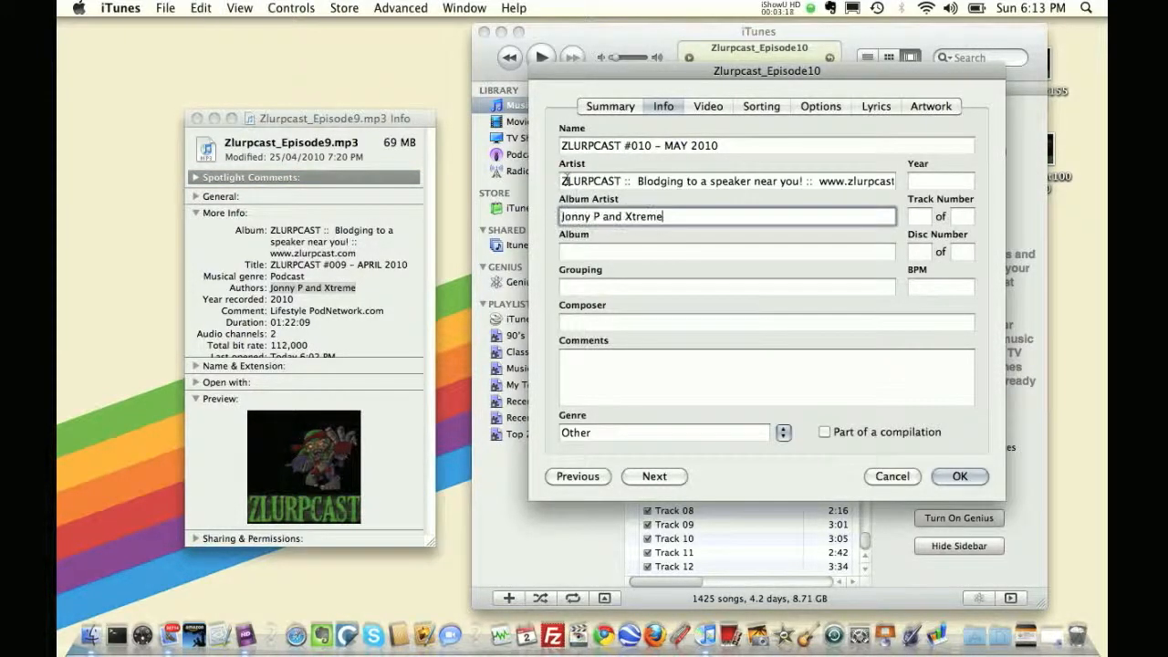
Move the combined Artist and Album Artist text into the Album field and refill Album Artist with the Episode9 authors
{"action": "triple_click", "coordinate": [563, 181]}
{"action": "left_click_drag", "start_coordinate": [564, 181], "coordinate": [566, 260]}
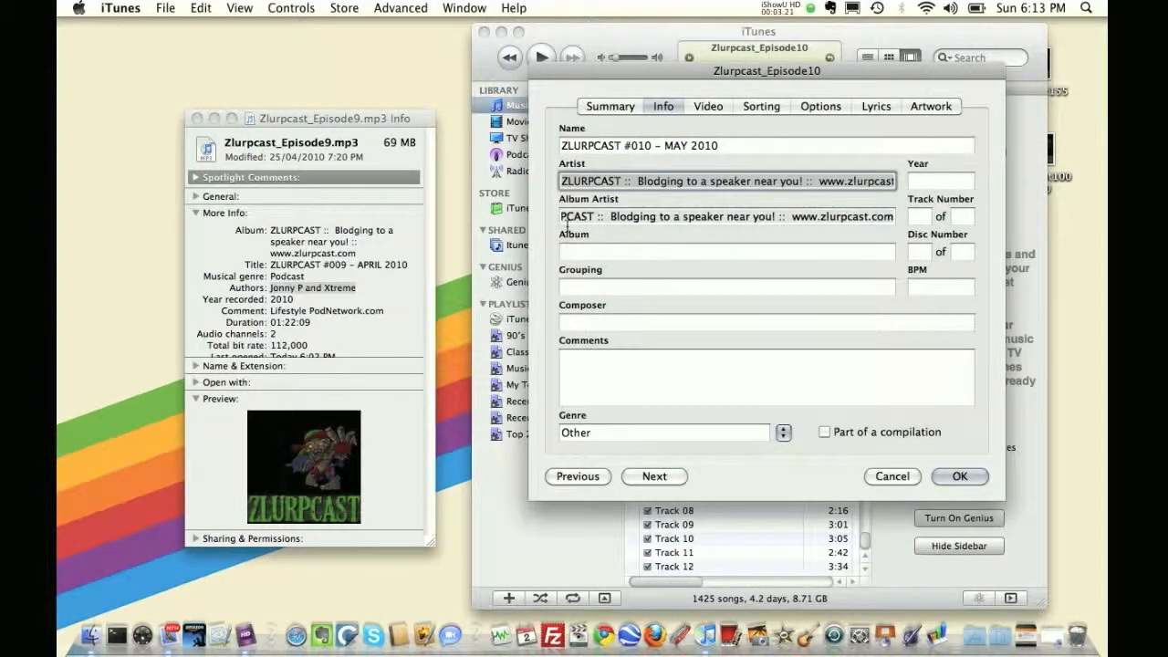
{"action": "left_click", "coordinate": [567, 217]}
{"action": "left_click_drag", "start_coordinate": [574, 258], "coordinate": [574, 258]}
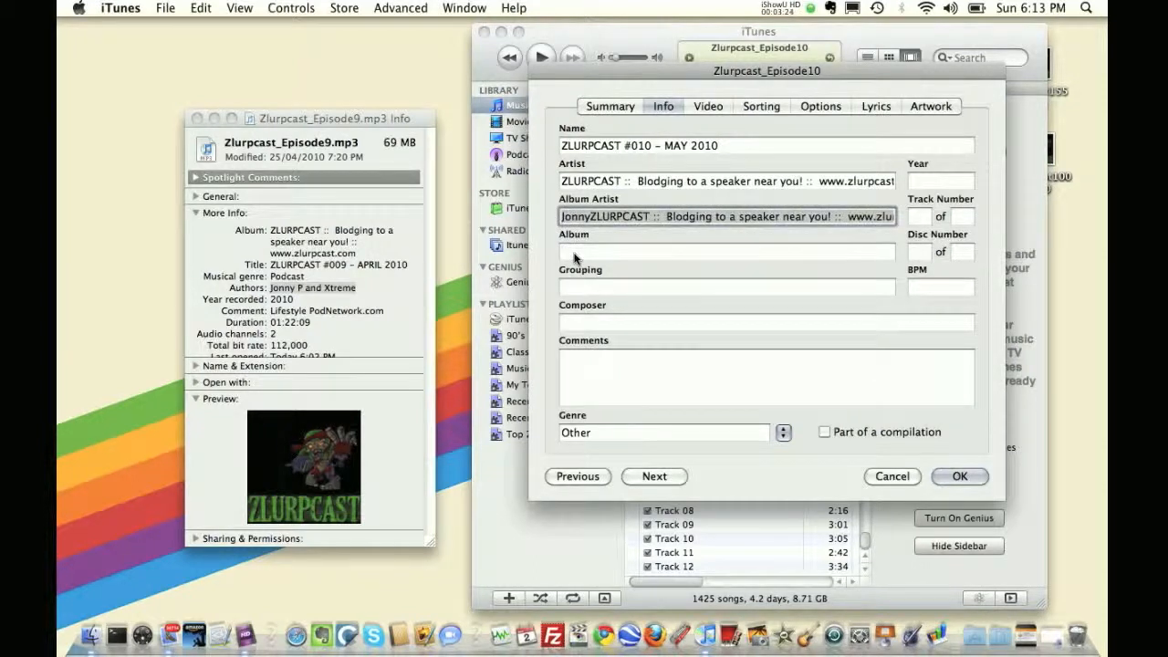
{"action": "key", "text": "super+c"}
{"action": "key", "text": "super+x"}
{"action": "left_click", "coordinate": [576, 253]}
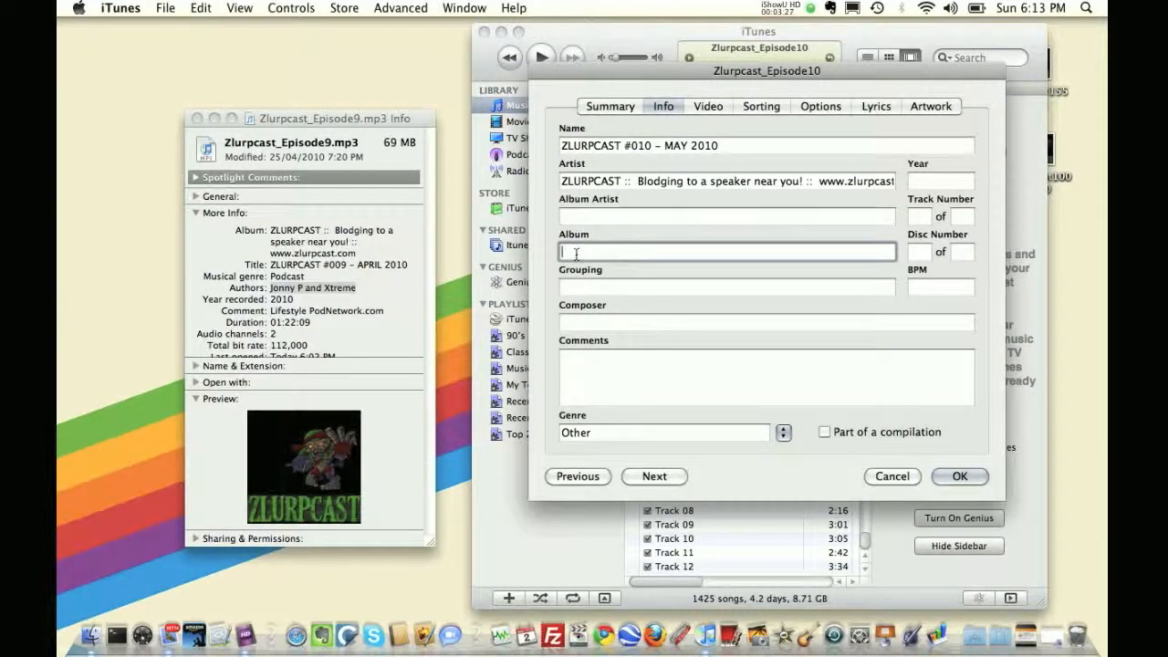
{"action": "key", "text": "super+v"}
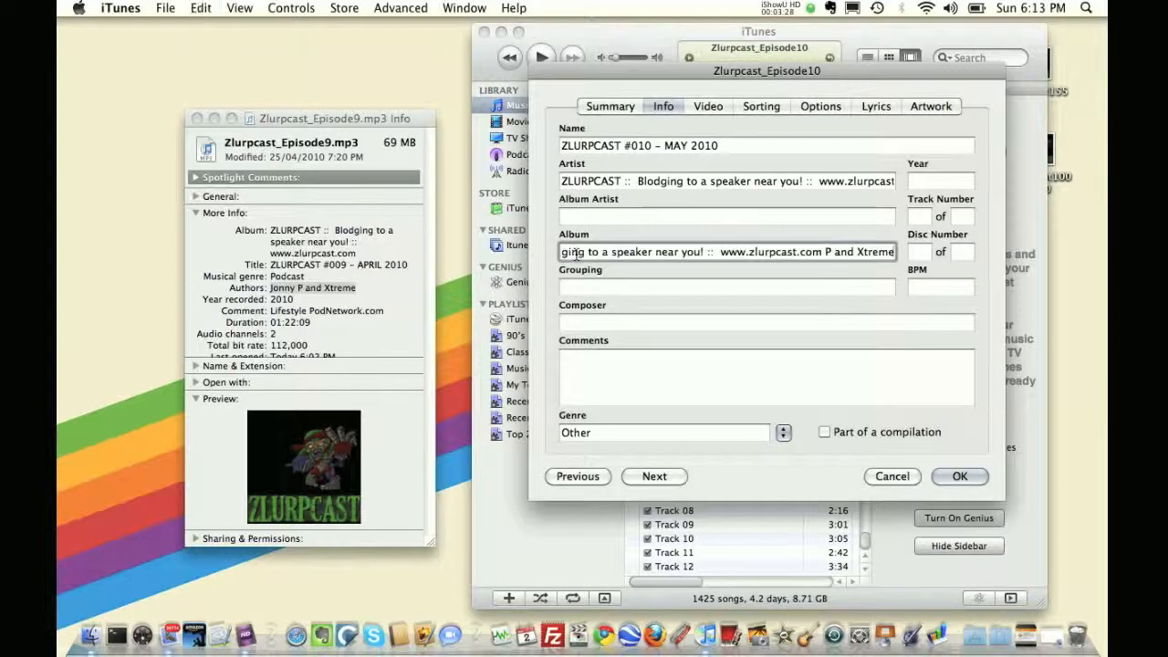
{"action": "left_click", "coordinate": [272, 288]}
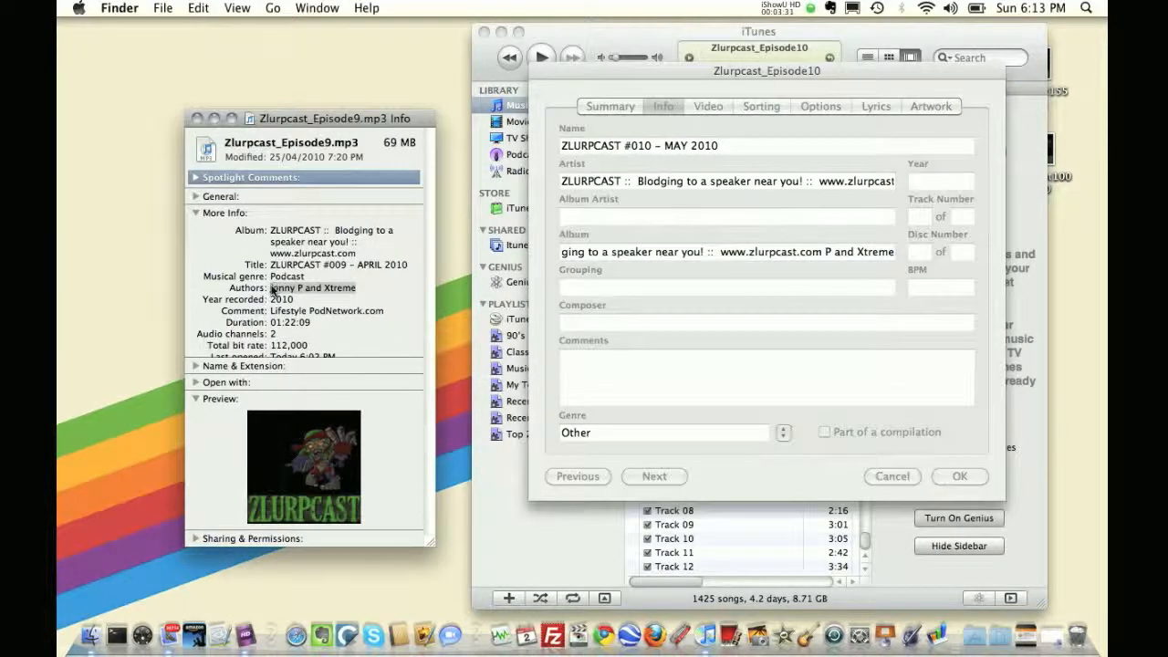
{"action": "left_click_drag", "start_coordinate": [272, 288], "coordinate": [584, 221]}
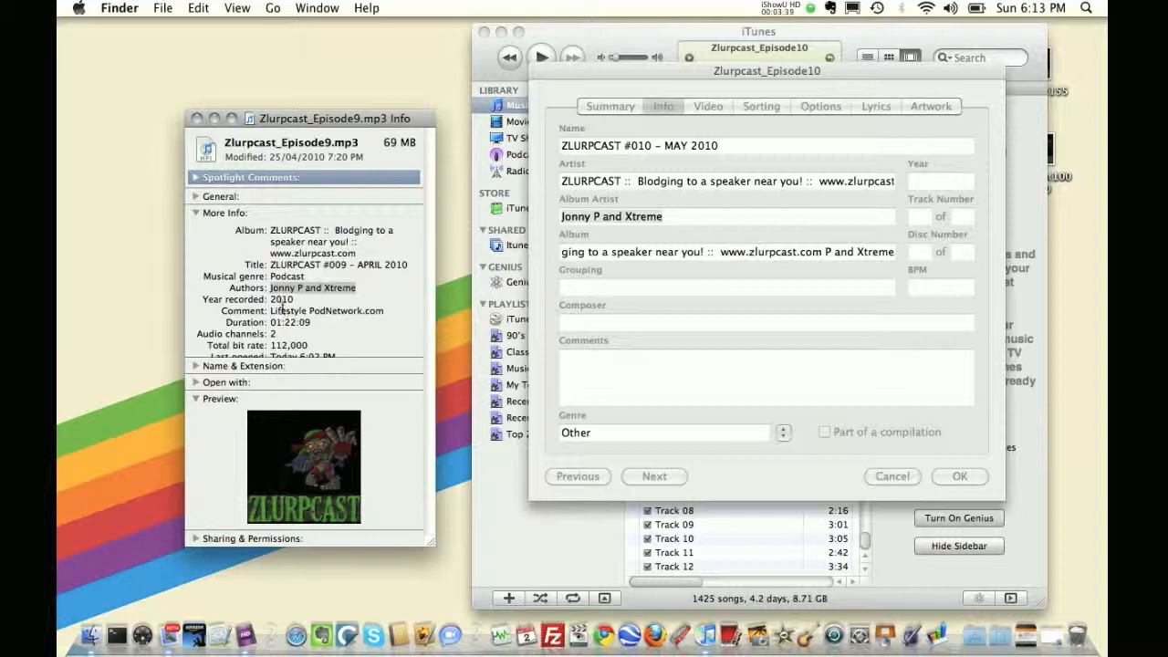
Enter Lifestyle PodNetwork as the track's Comments, matching the Episode9 comment
{"action": "triple_click", "coordinate": [282, 310]}
{"action": "left_click_drag", "start_coordinate": [282, 310], "coordinate": [611, 371]}
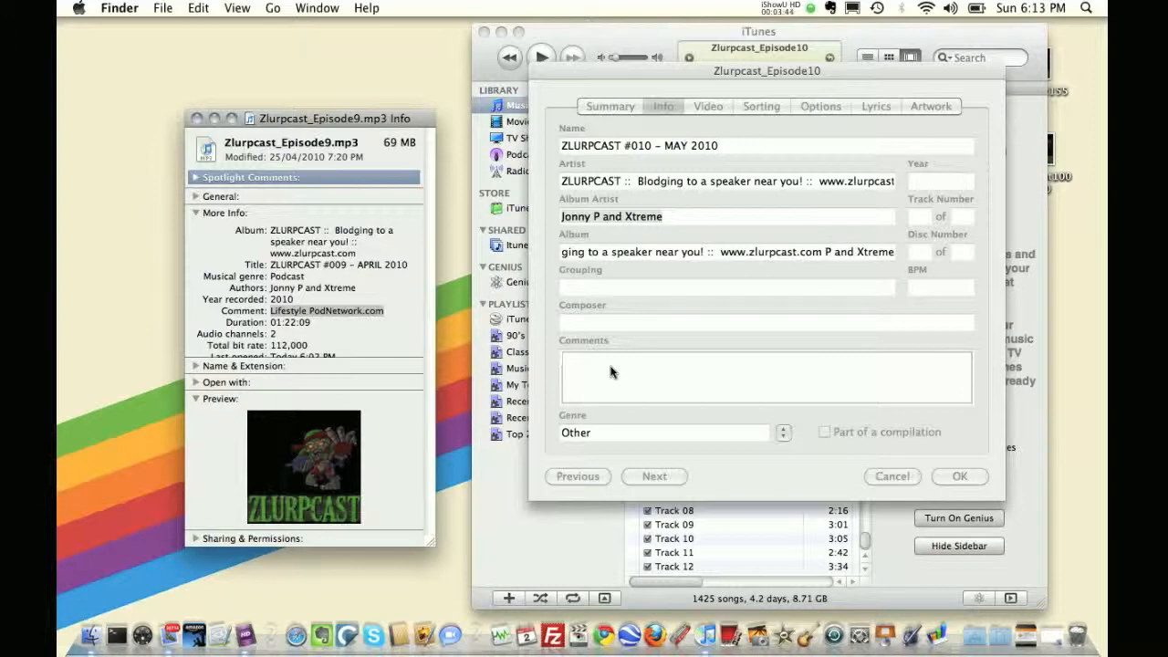
{"action": "left_click_drag", "start_coordinate": [363, 312], "coordinate": [702, 401]}
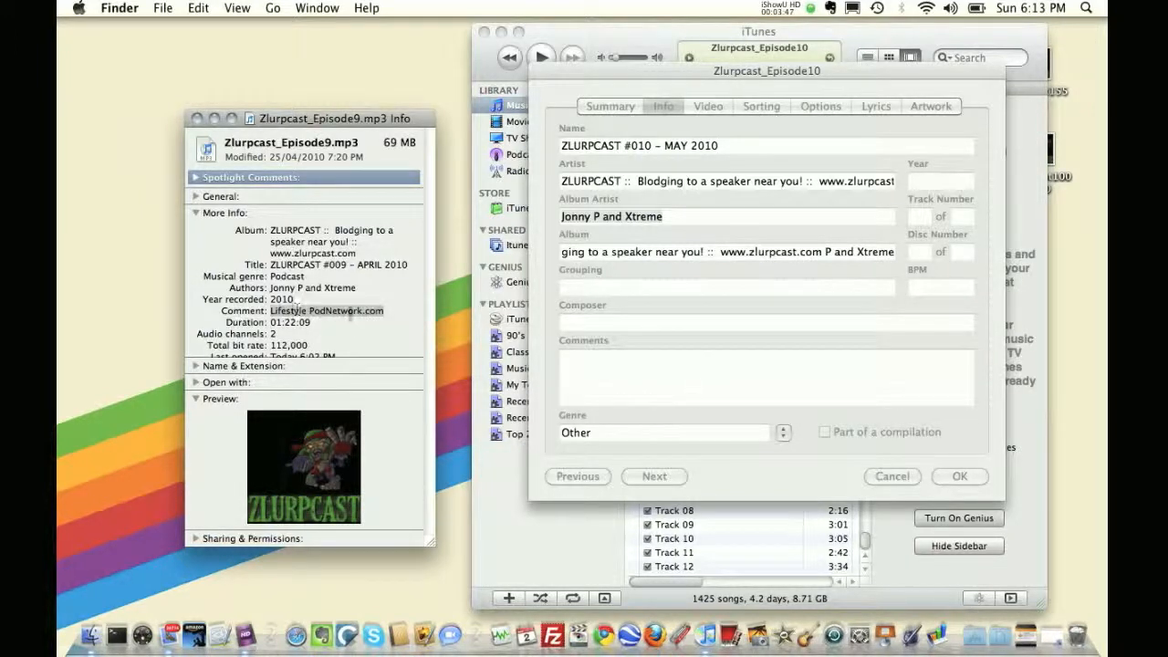
{"action": "left_click", "coordinate": [574, 367]}
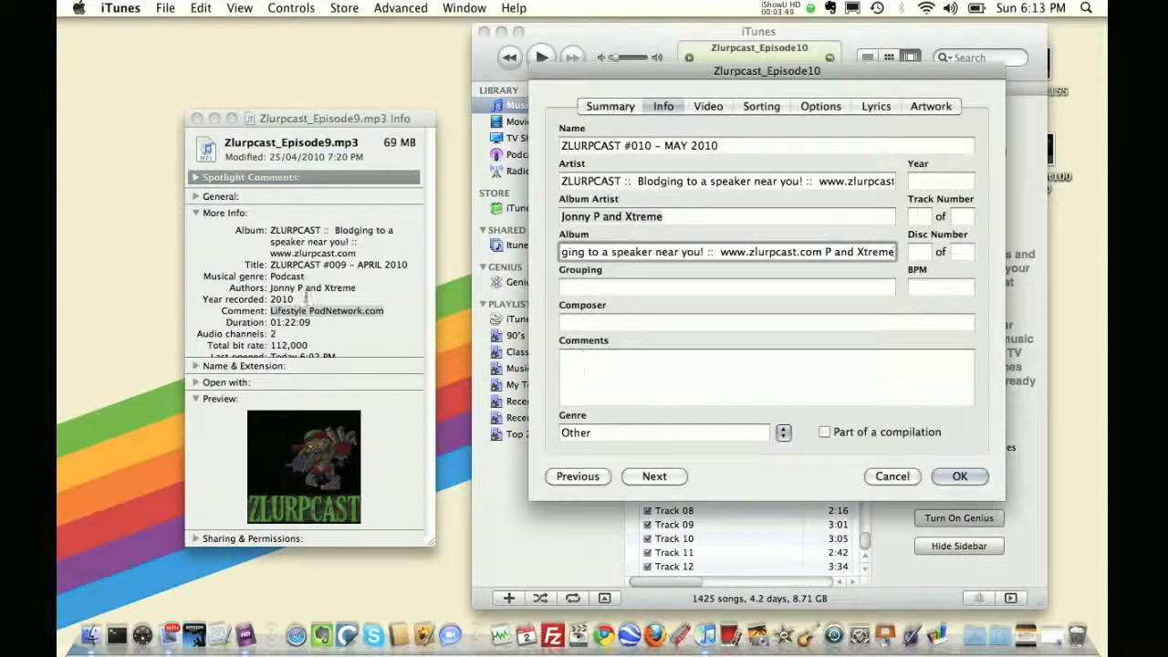
{"action": "double_click", "coordinate": [306, 314]}
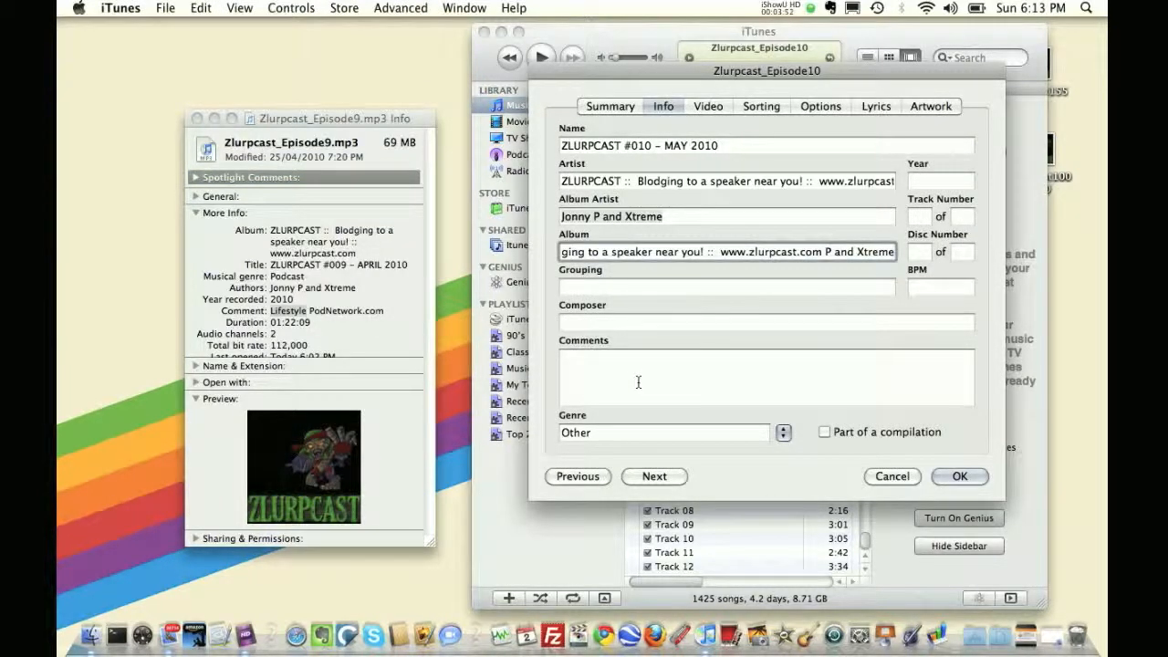
{"action": "left_click", "coordinate": [321, 318]}
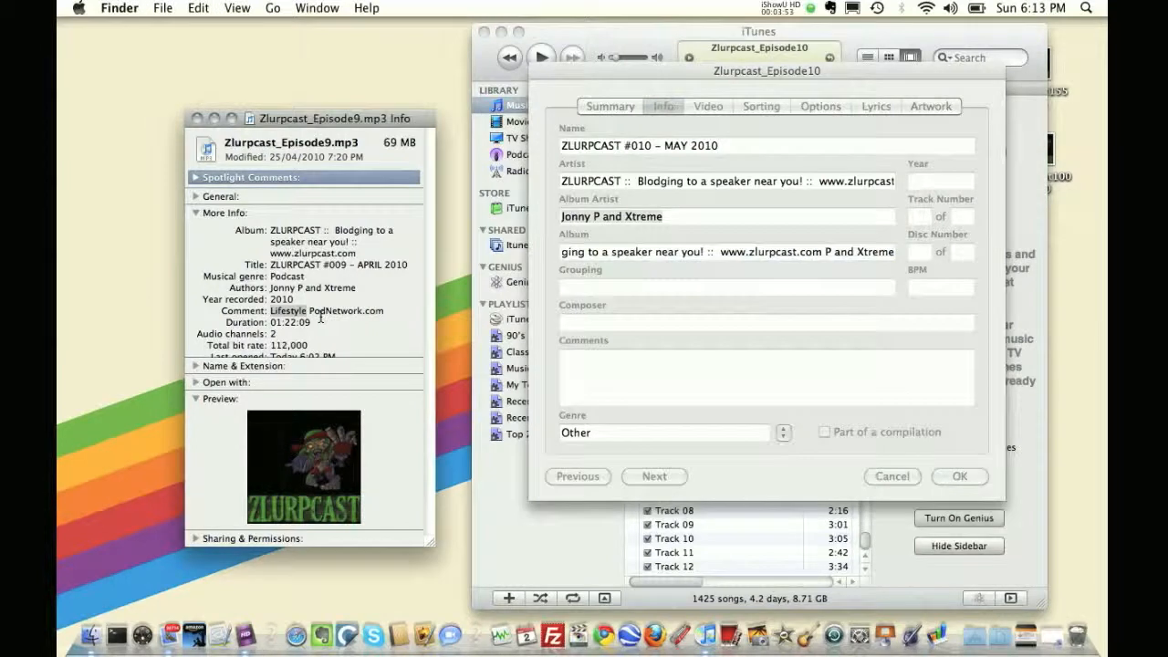
{"action": "left_click", "coordinate": [610, 383]}
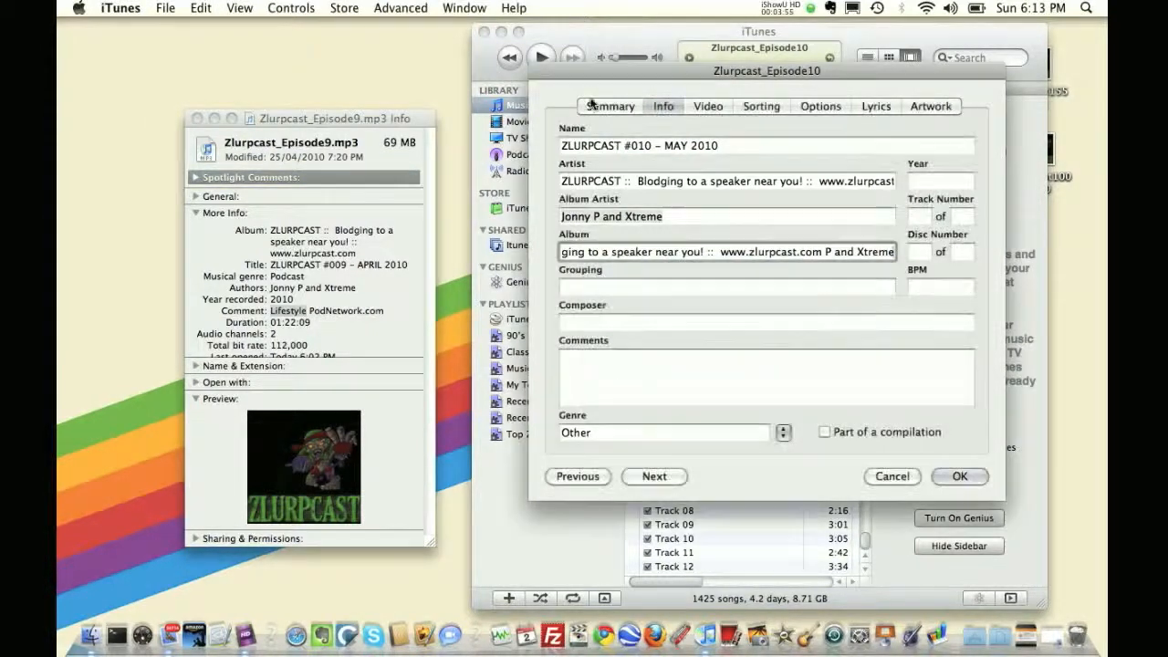
{"action": "left_click", "coordinate": [601, 363]}
{"action": "type", "text": "Lifestyle PodNetwork"}
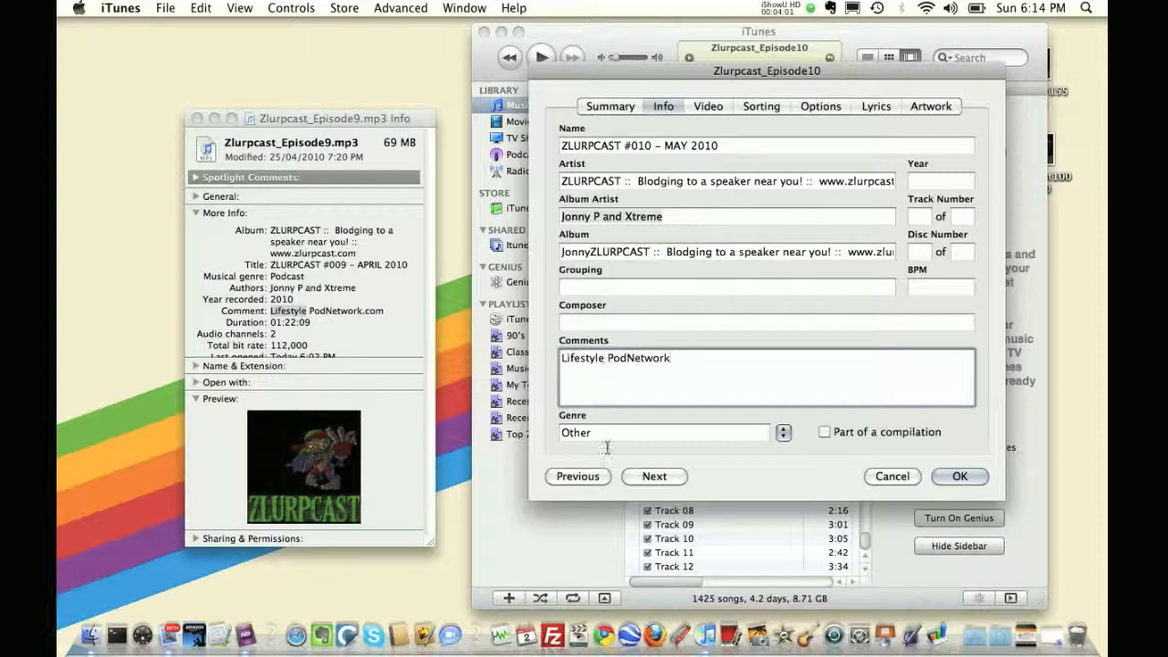
Set the Genre to Podcast and the Year to 2010
{"action": "left_click", "coordinate": [609, 430]}
{"action": "type", "text": "Pod"}
{"action": "key", "text": "Tab"}
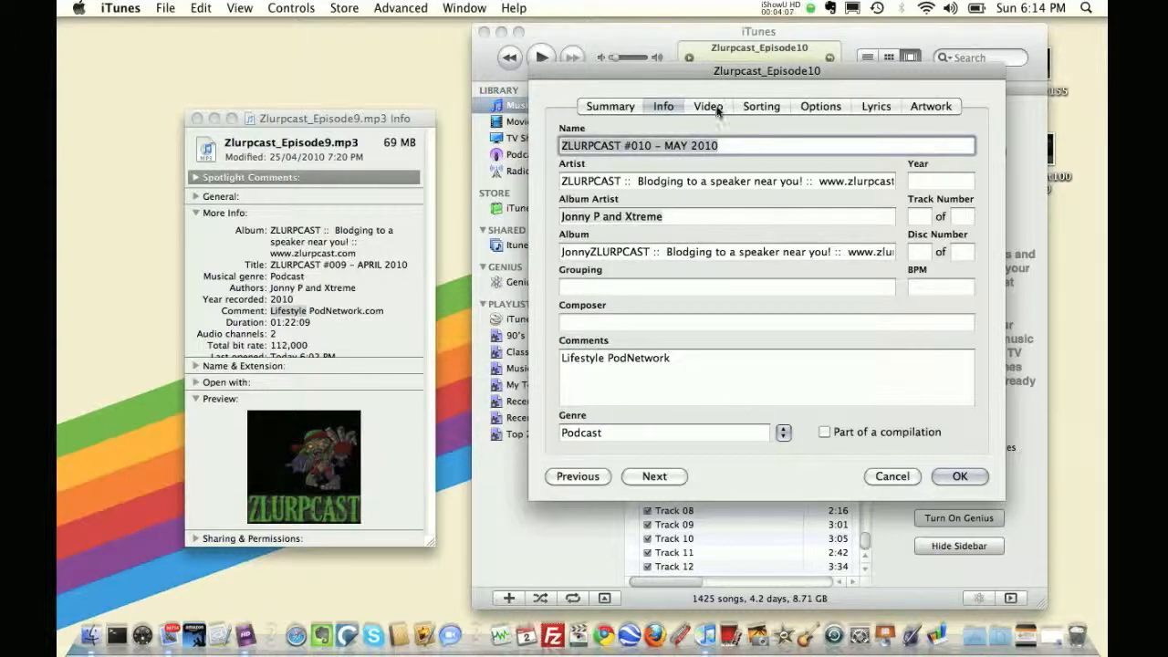
{"action": "left_click", "coordinate": [924, 186]}
{"action": "type", "text": "2010"}
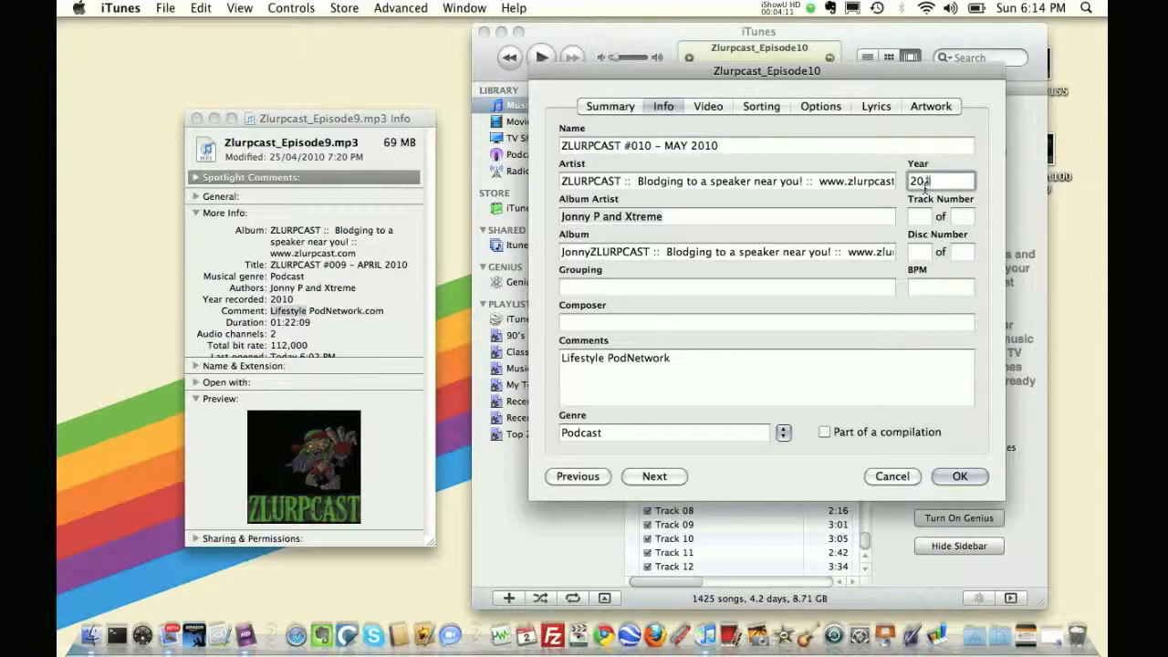
Add zlurpcast155x155 from the Desktop as the track's artwork and confirm the track info
{"action": "left_click", "coordinate": [707, 107]}
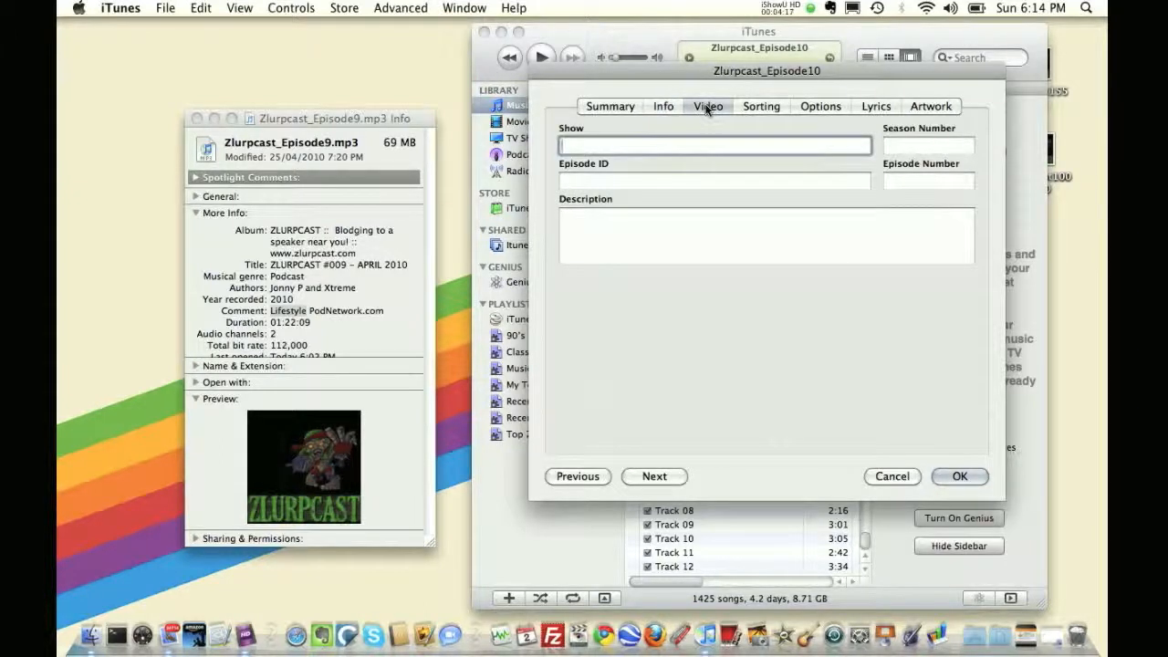
{"action": "left_click", "coordinate": [757, 106]}
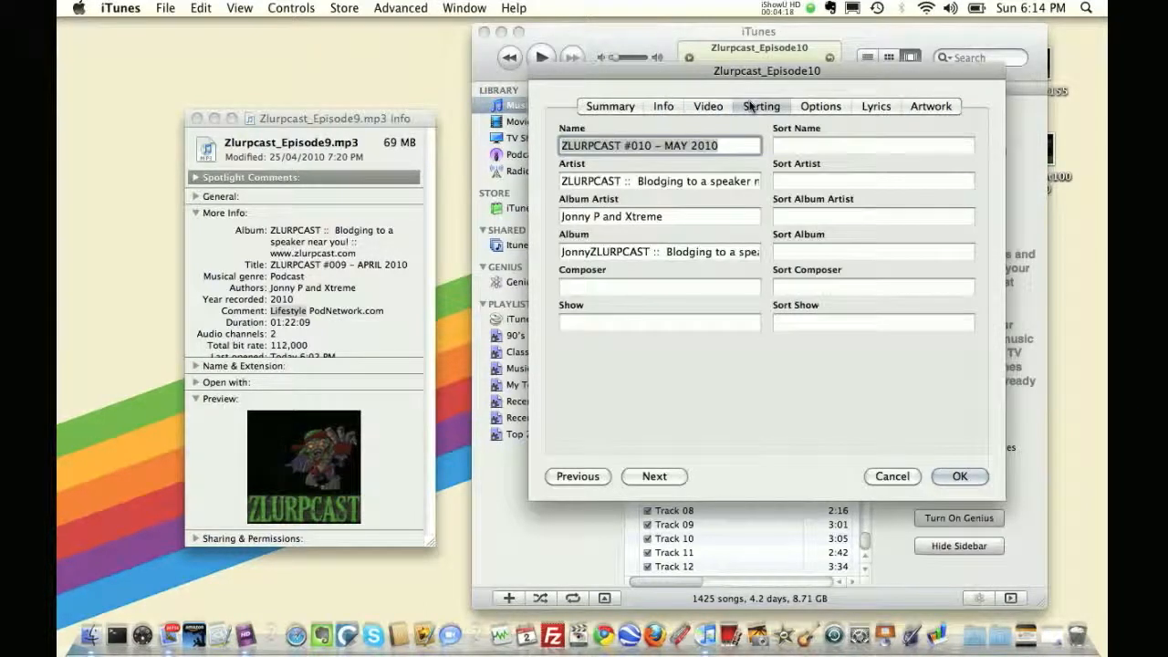
{"action": "left_click", "coordinate": [810, 106]}
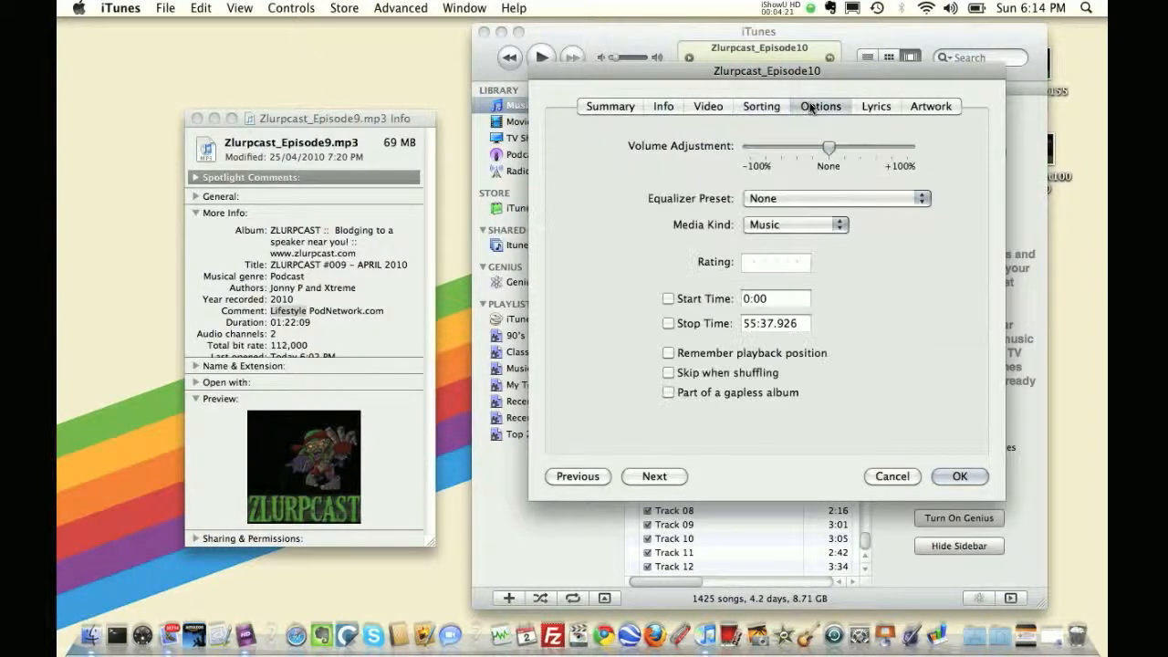
{"action": "left_click", "coordinate": [876, 107]}
{"action": "left_click", "coordinate": [923, 109]}
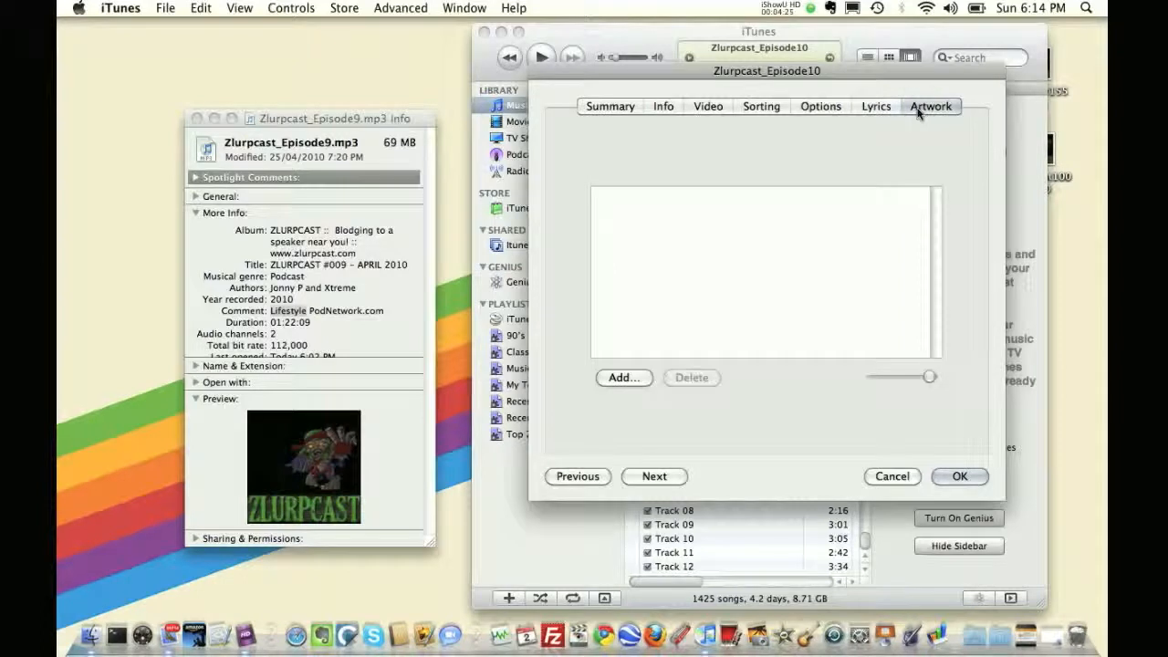
{"action": "left_click", "coordinate": [625, 378]}
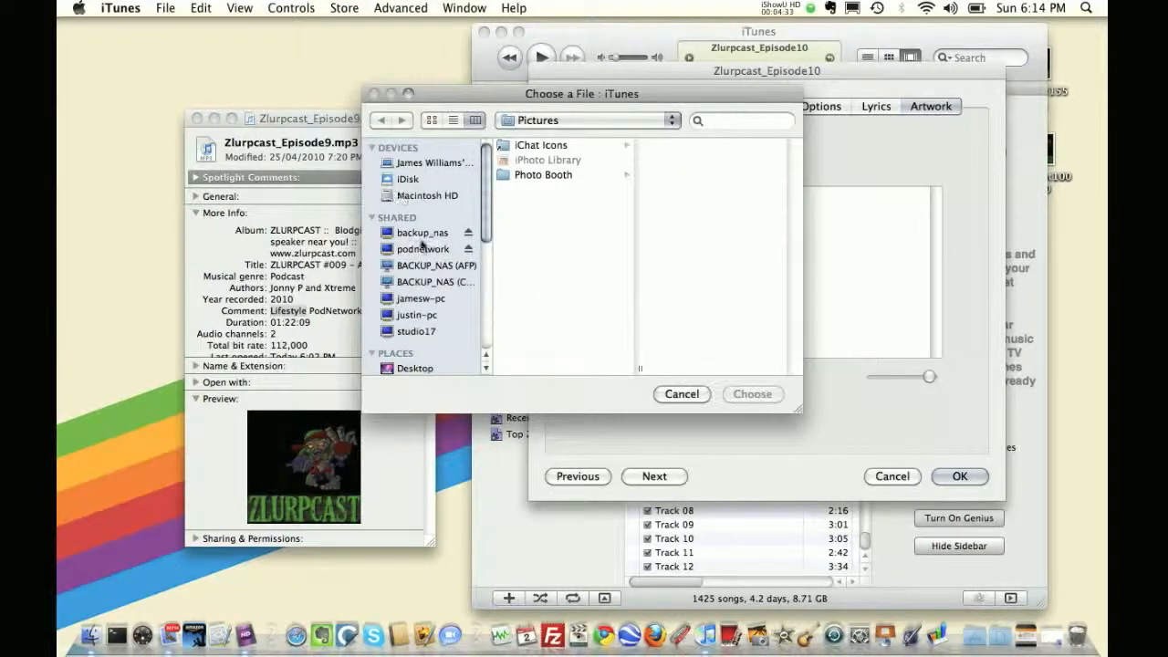
{"action": "left_click", "coordinate": [410, 368]}
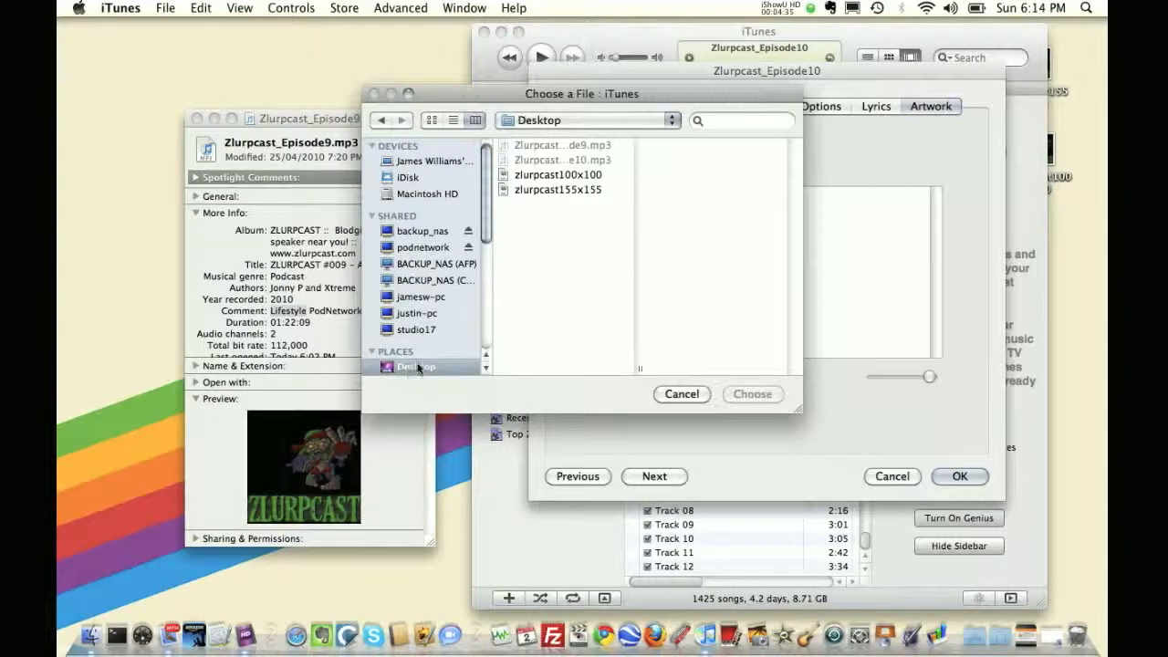
{"action": "double_click", "coordinate": [582, 192]}
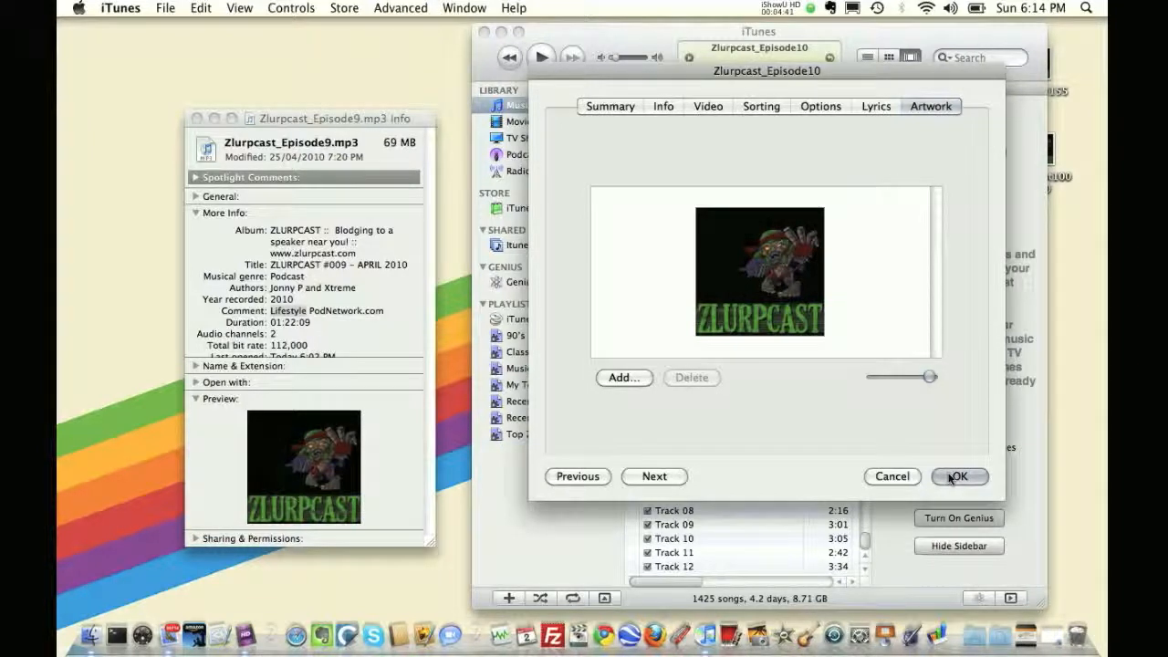
{"action": "left_click", "coordinate": [948, 476]}
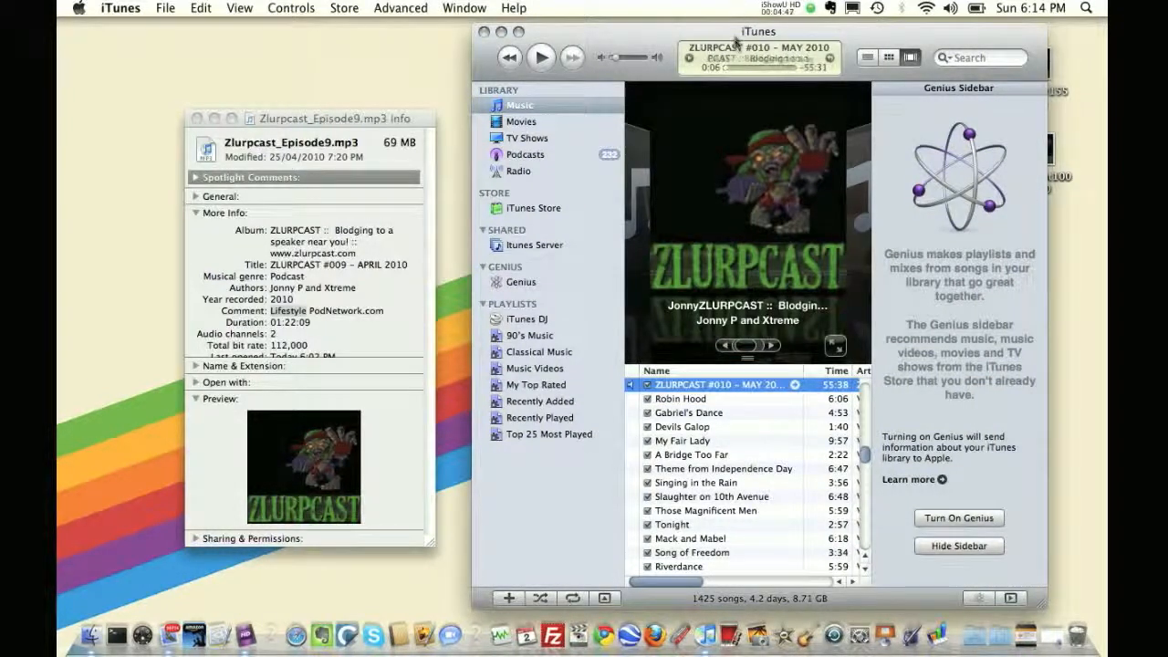
Minimize iTunes and move the ZLURPCAST #010 MP3 file to the middle of the desktop
{"action": "left_click_drag", "start_coordinate": [737, 39], "coordinate": [459, 65]}
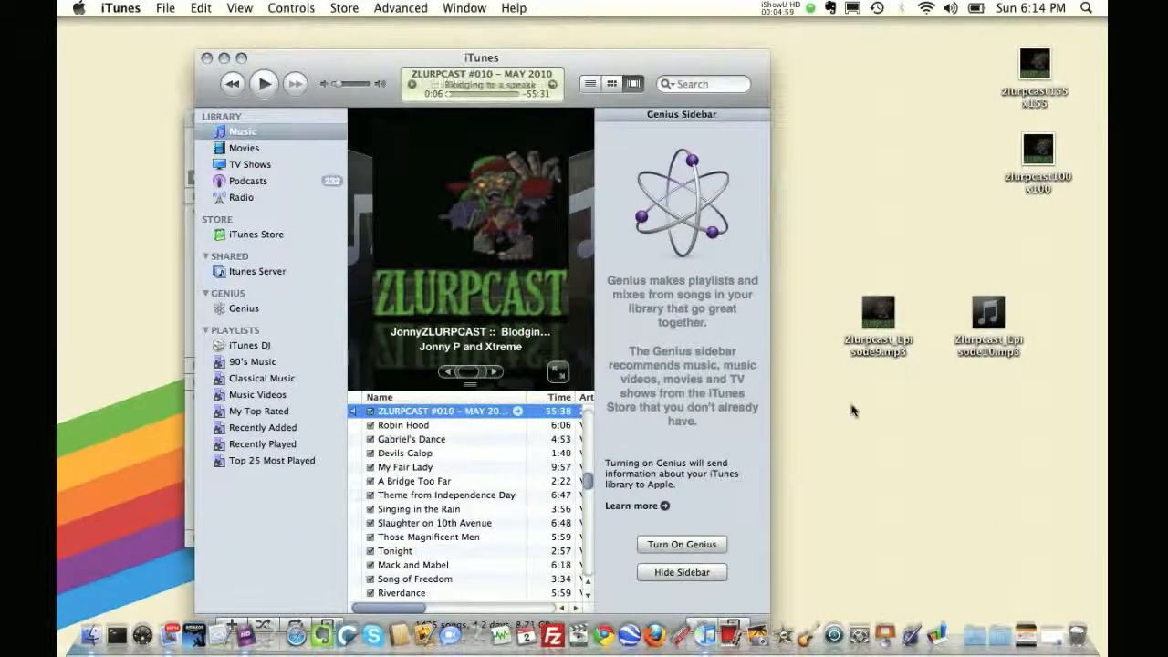
{"action": "left_click_drag", "start_coordinate": [647, 62], "coordinate": [599, 34]}
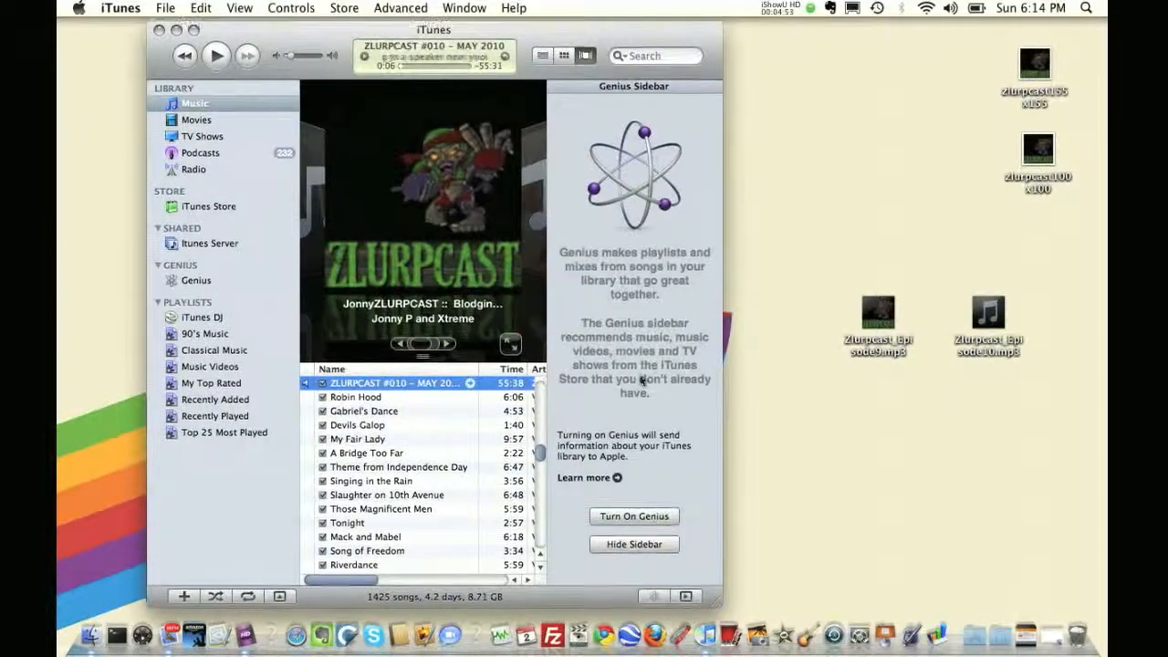
{"action": "left_click_drag", "start_coordinate": [717, 590], "coordinate": [1008, 591]}
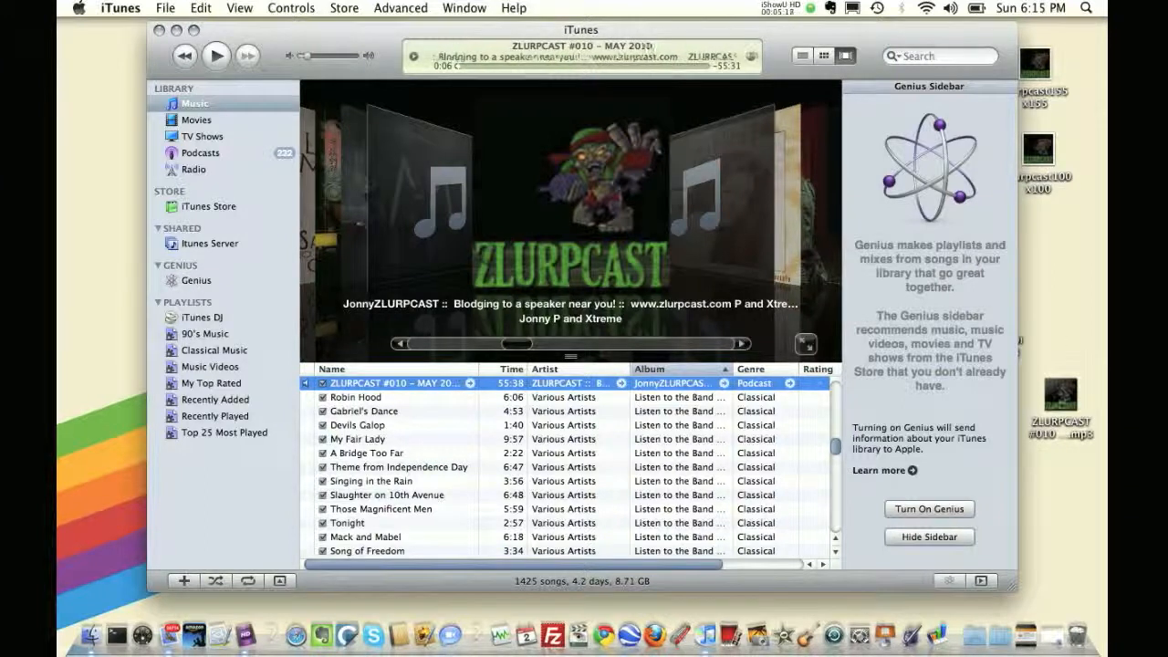
{"action": "left_click", "coordinate": [176, 30]}
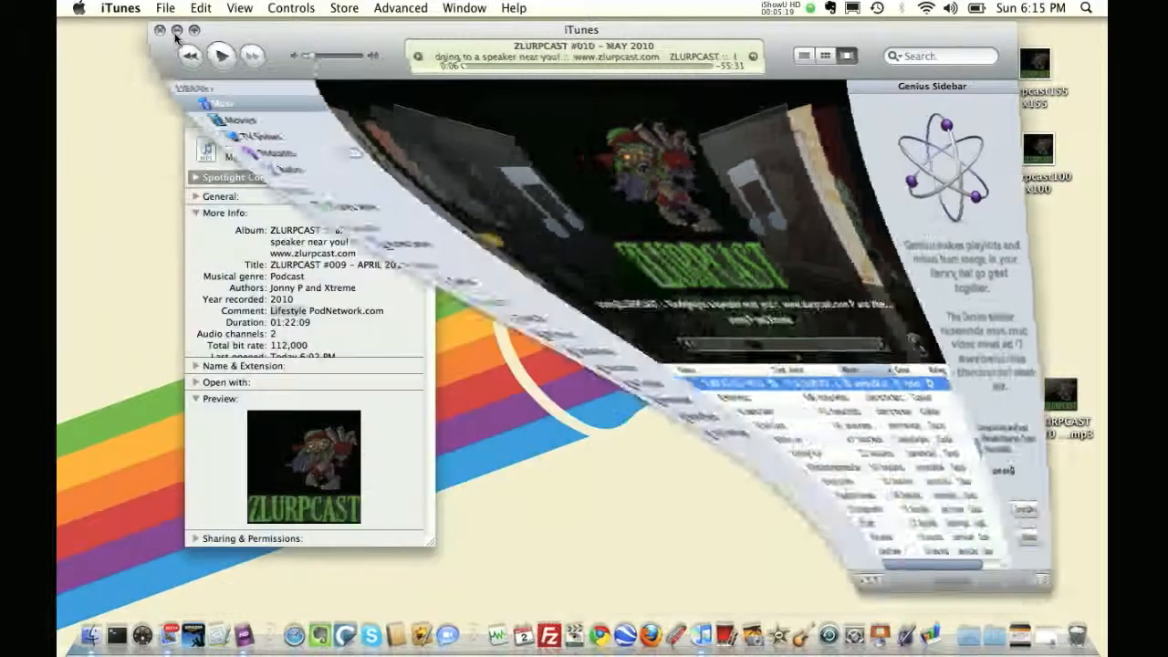
{"action": "left_click_drag", "start_coordinate": [1062, 400], "coordinate": [703, 292]}
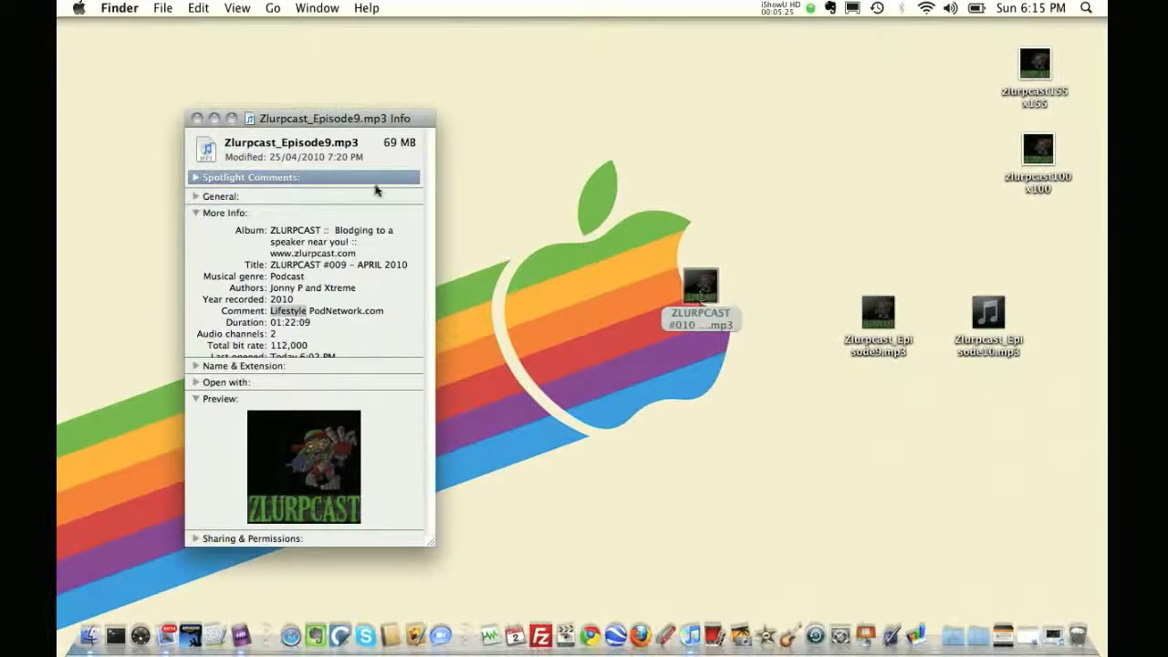
Close the Episode9 info window and open the info window for the ZLURPCAST #010 file
{"action": "left_click", "coordinate": [196, 123]}
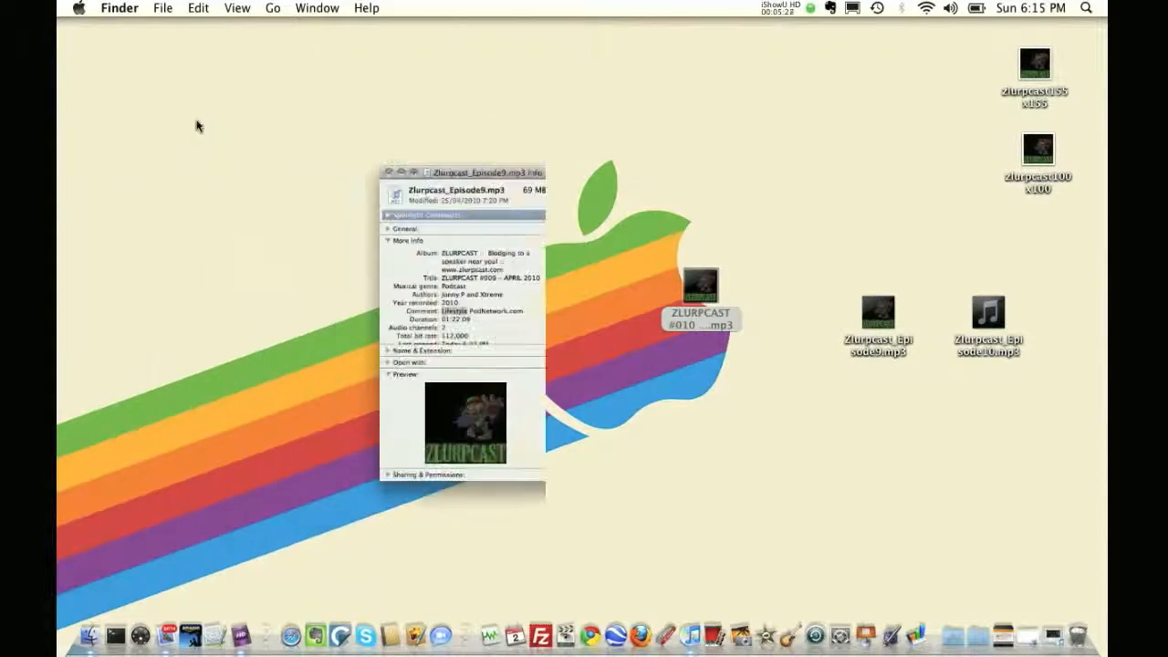
{"action": "key", "text": "super+i"}
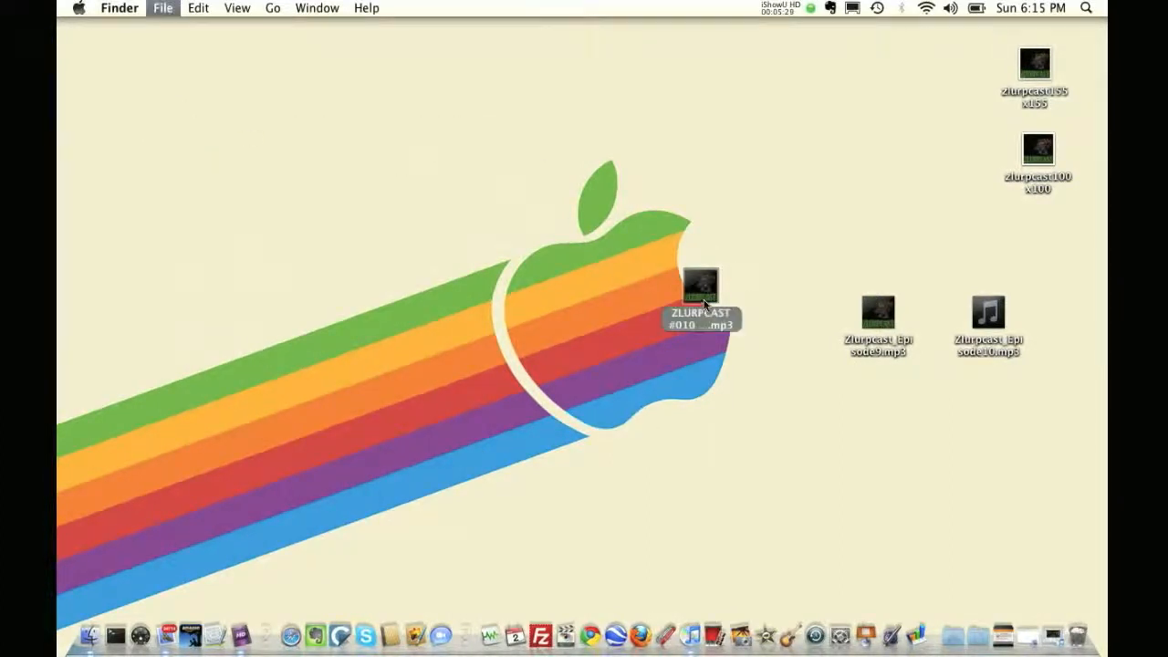
{"action": "left_click_drag", "start_coordinate": [174, 41], "coordinate": [593, 70]}
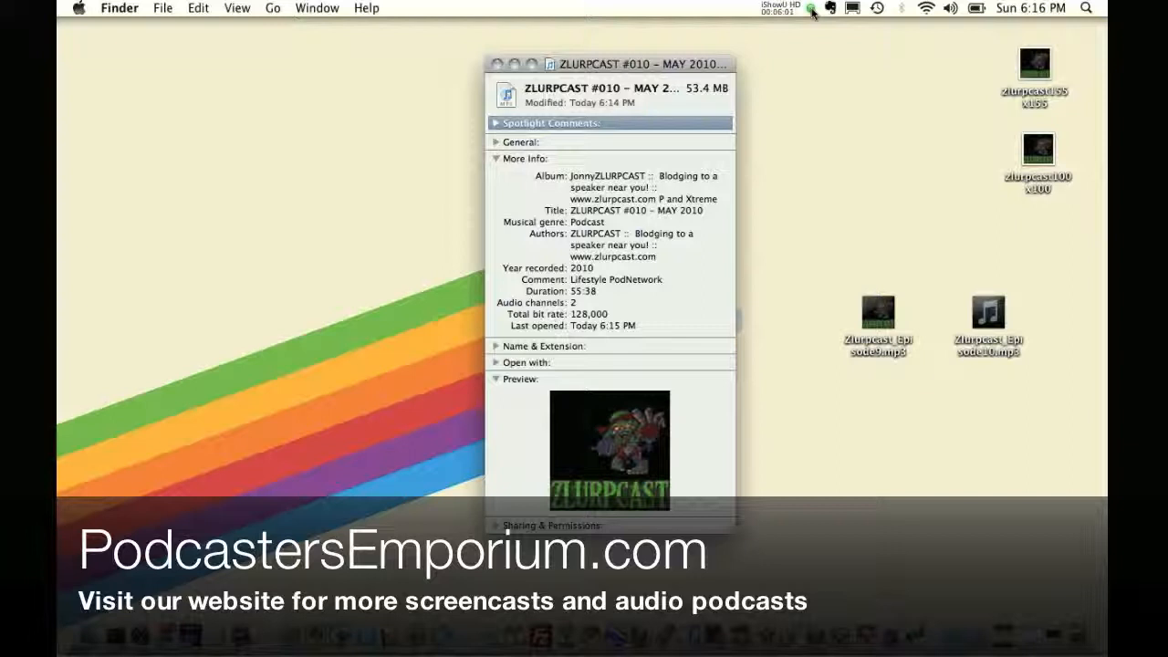
{"action": "left_click", "coordinate": [811, 9]}
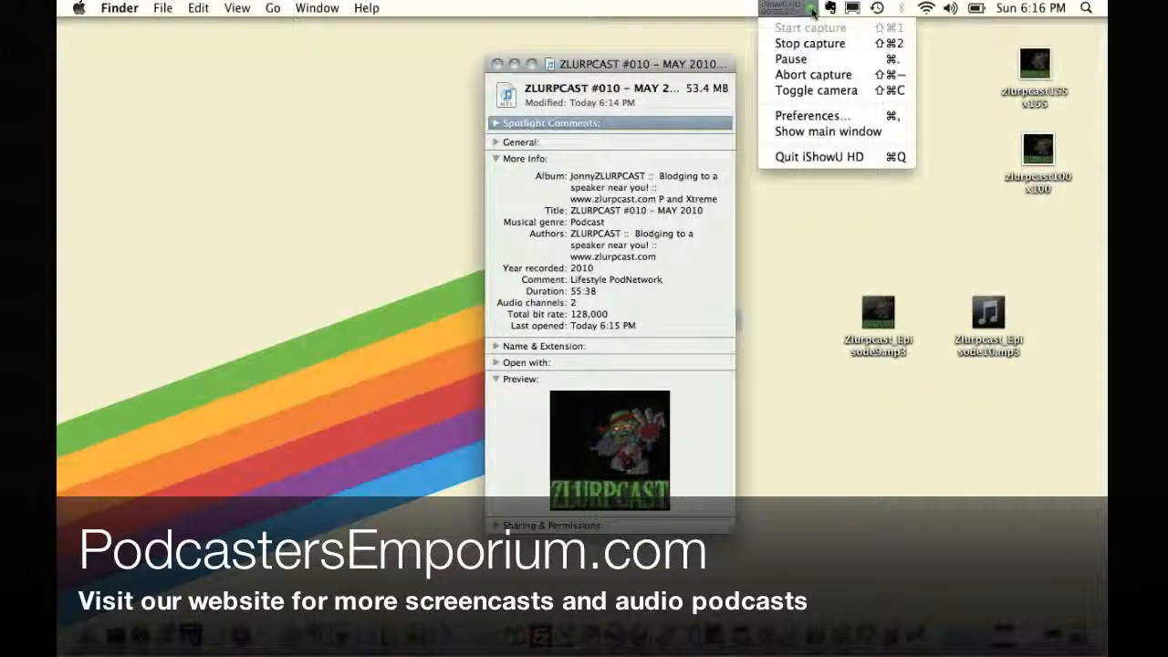